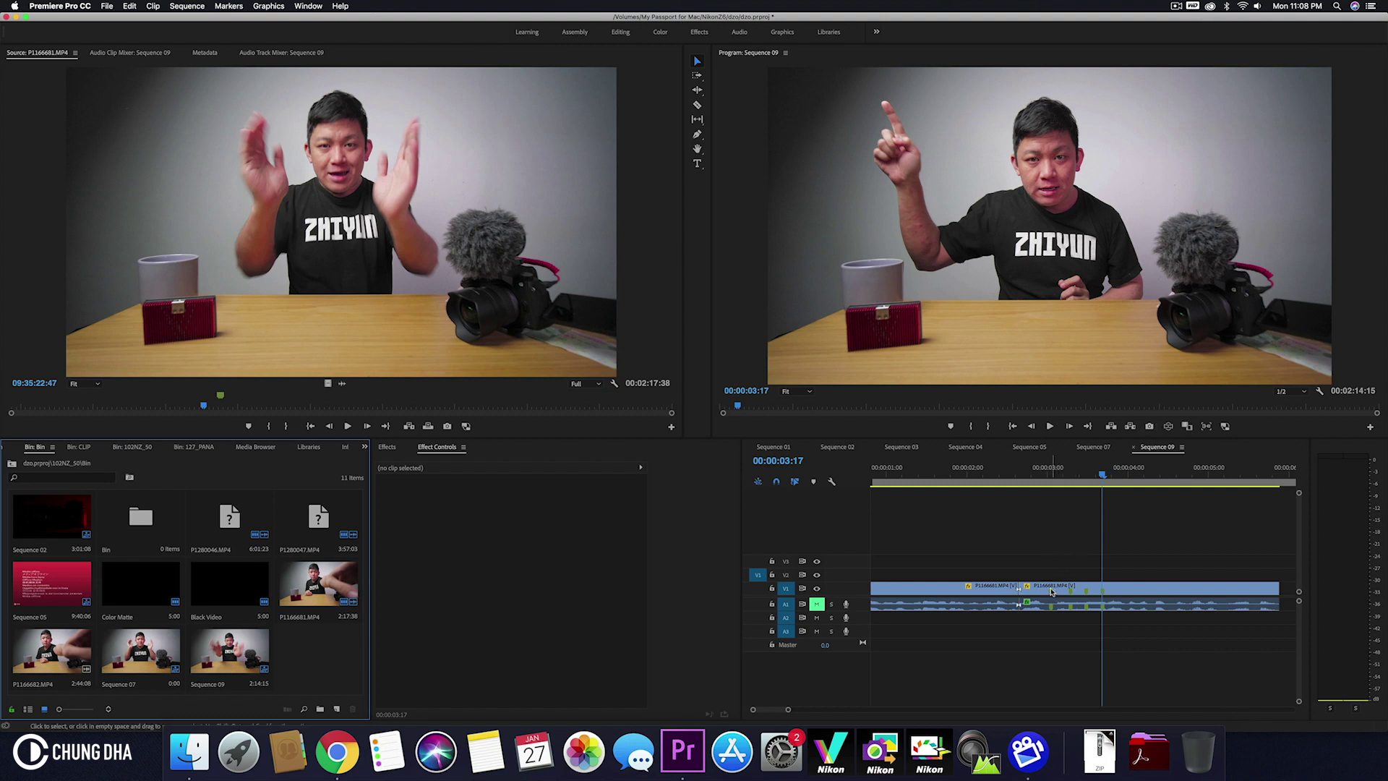
- Find the presenter's gesture near 00:00:03:01 and create a new 1920×1080 Black Video
left_click(1051, 474)
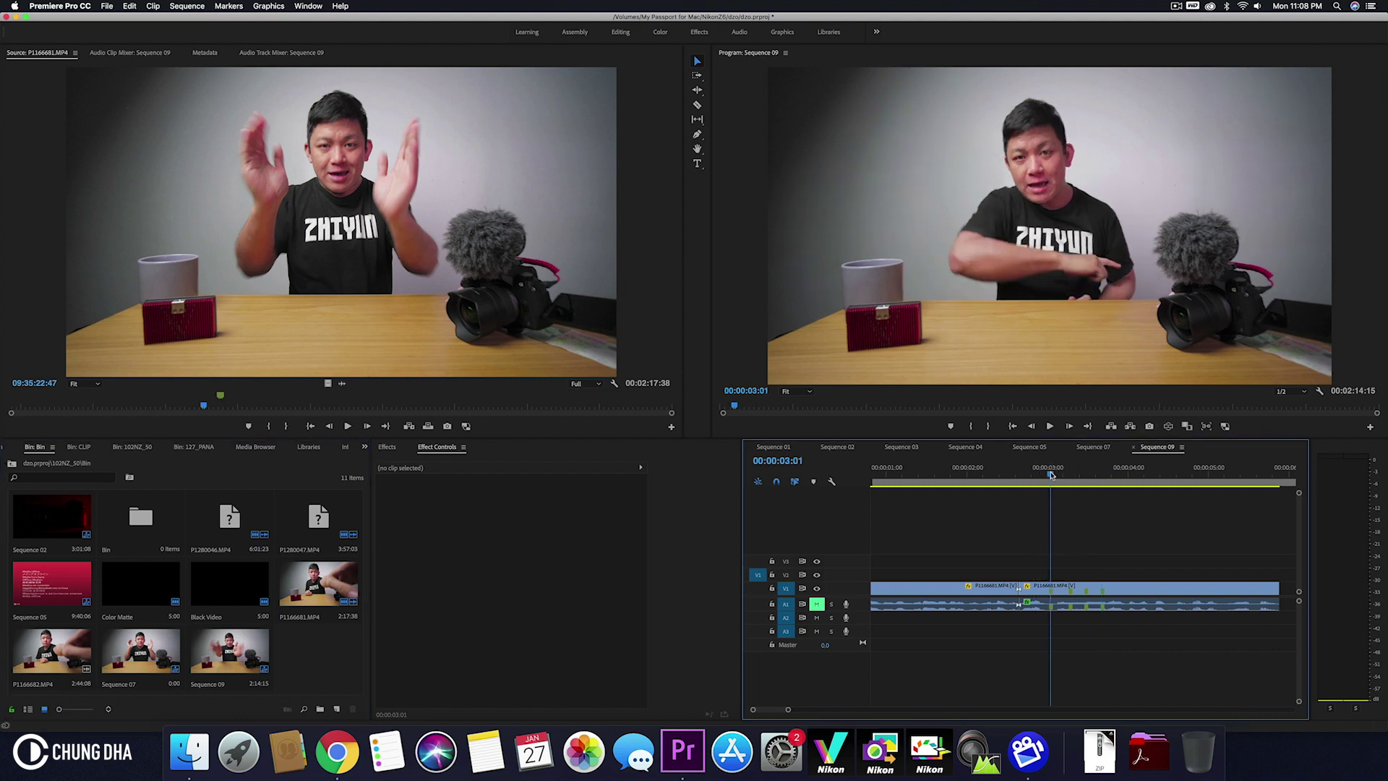
left_click_drag(1054, 474, 1104, 475)
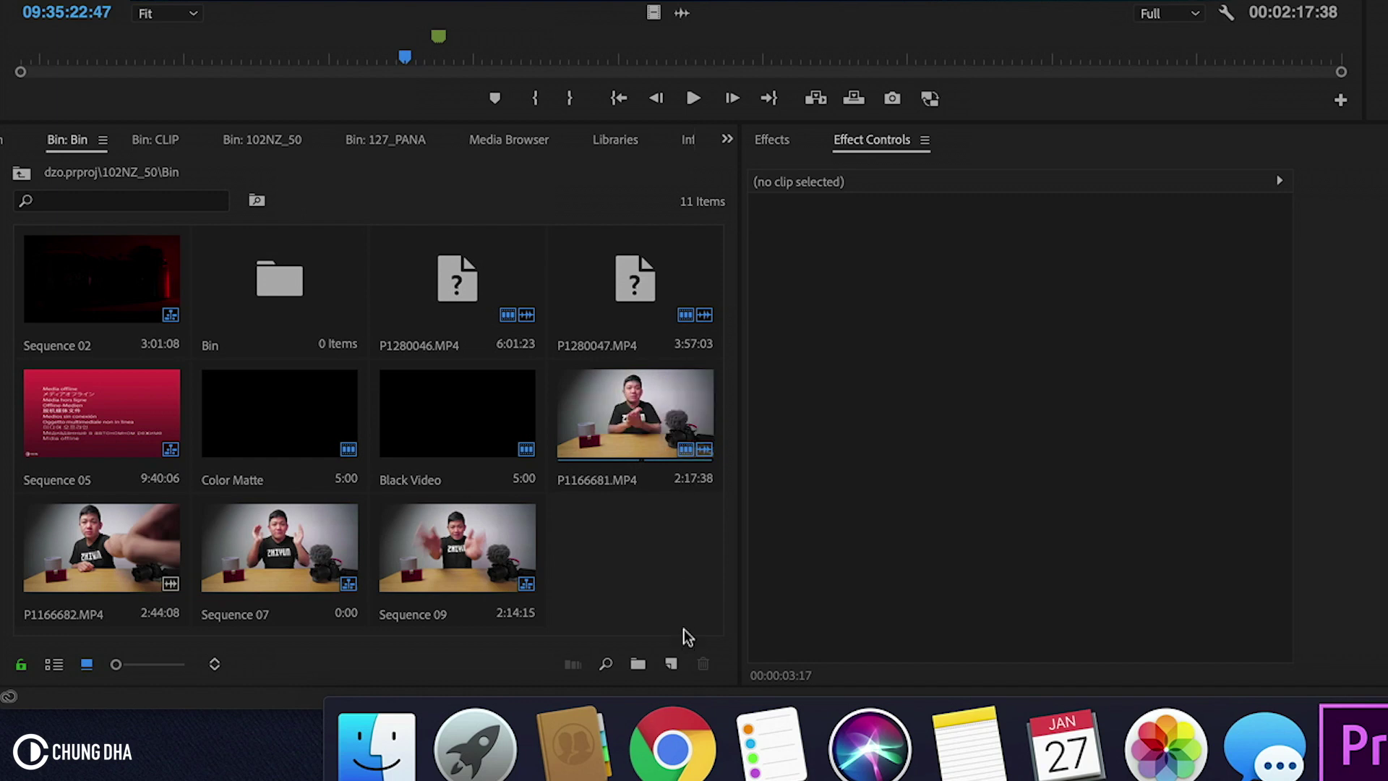
left_click(671, 666)
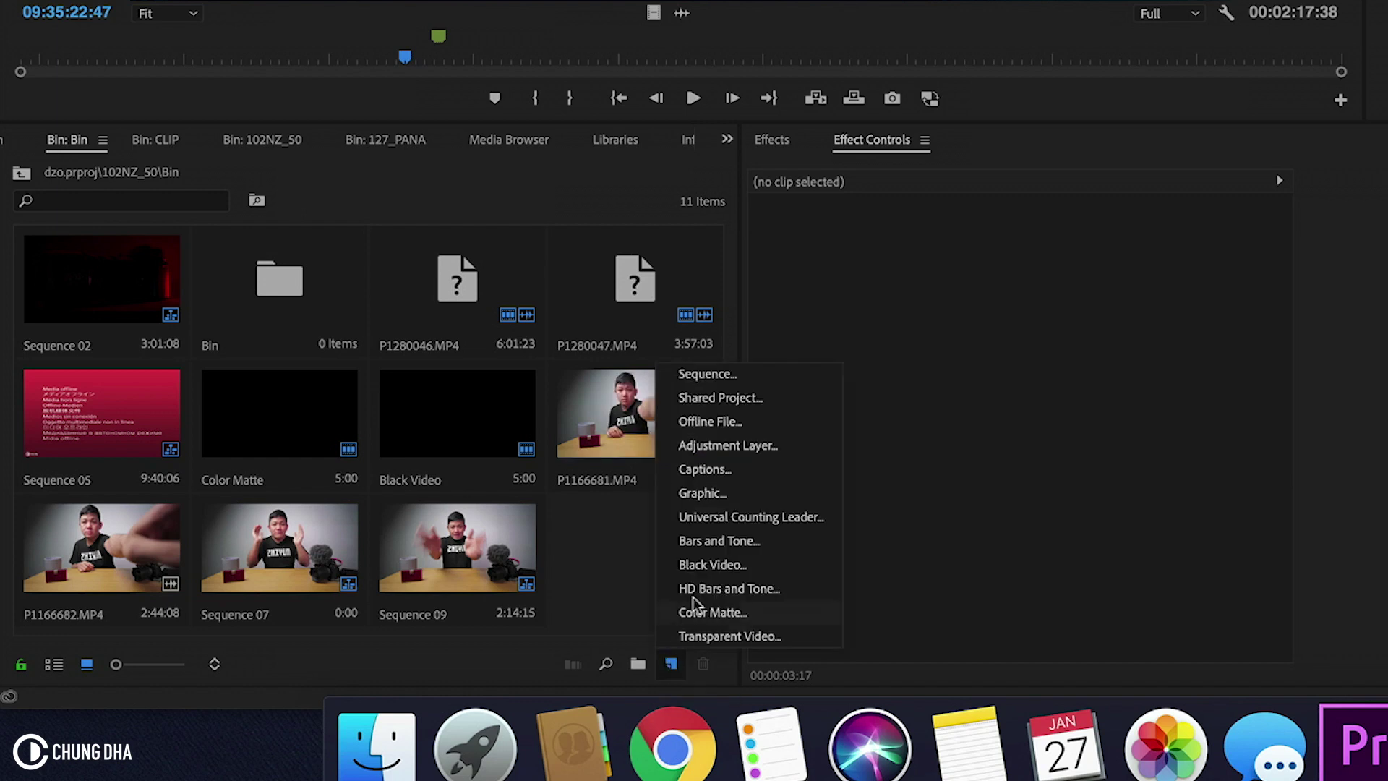
left_click(712, 565)
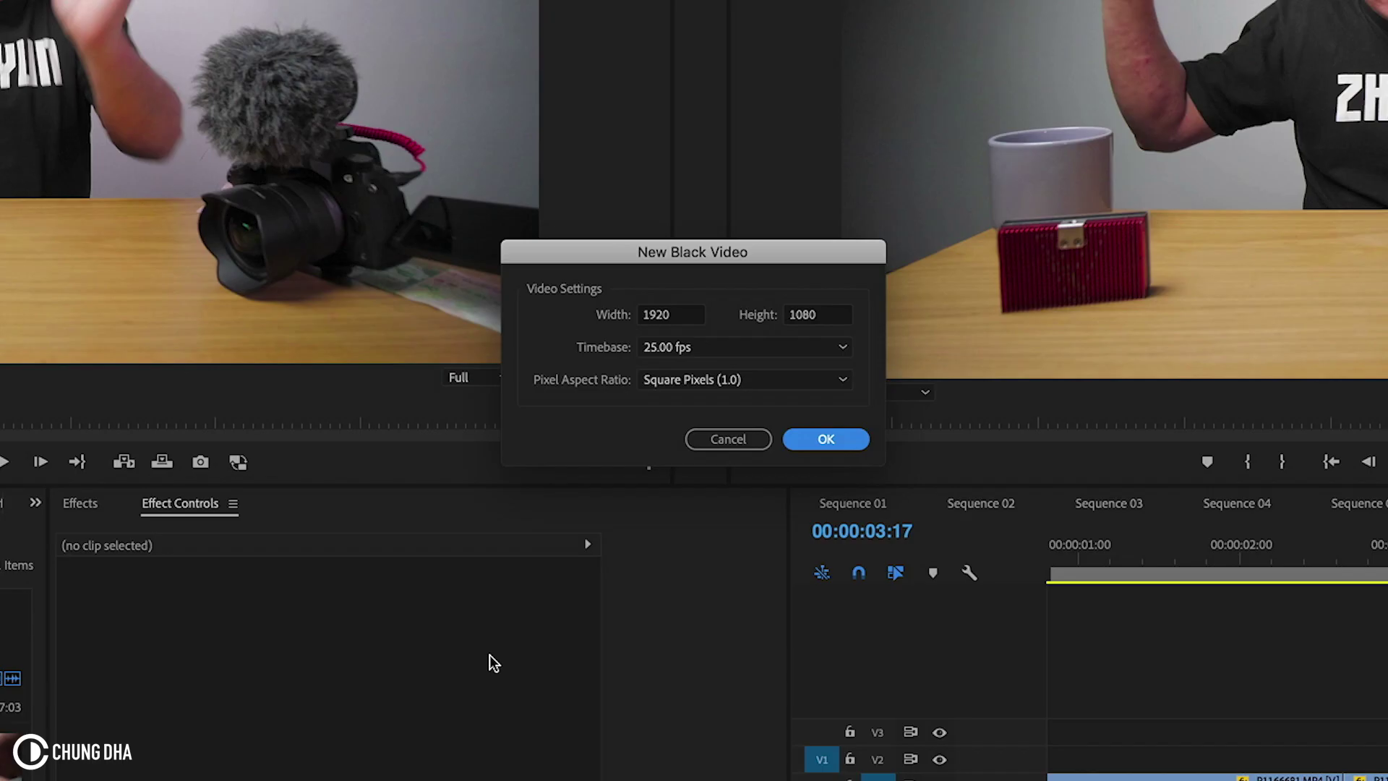
left_click(826, 439)
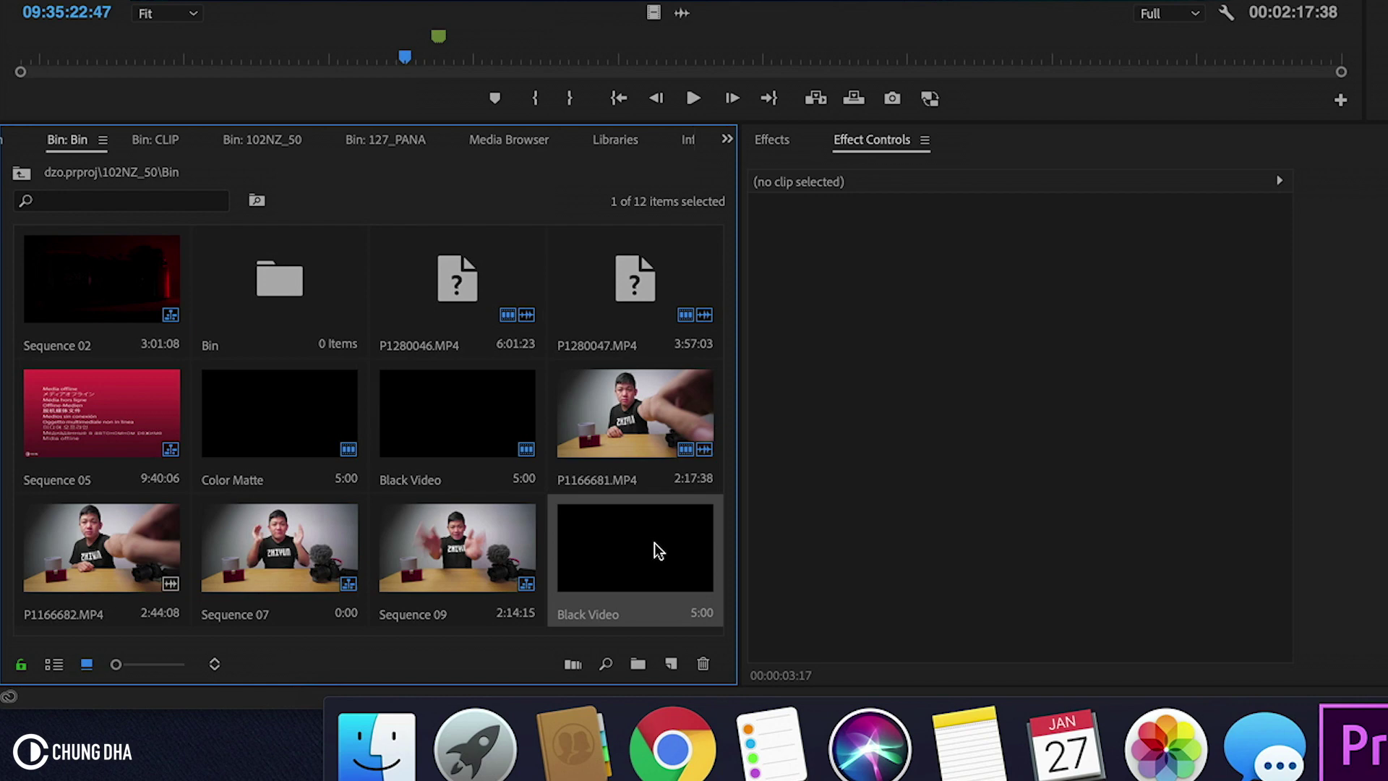
- Place the Black Video on V2 above the footage and trim its end near 00:00:03:22
left_click_drag(657, 551, 1053, 575)
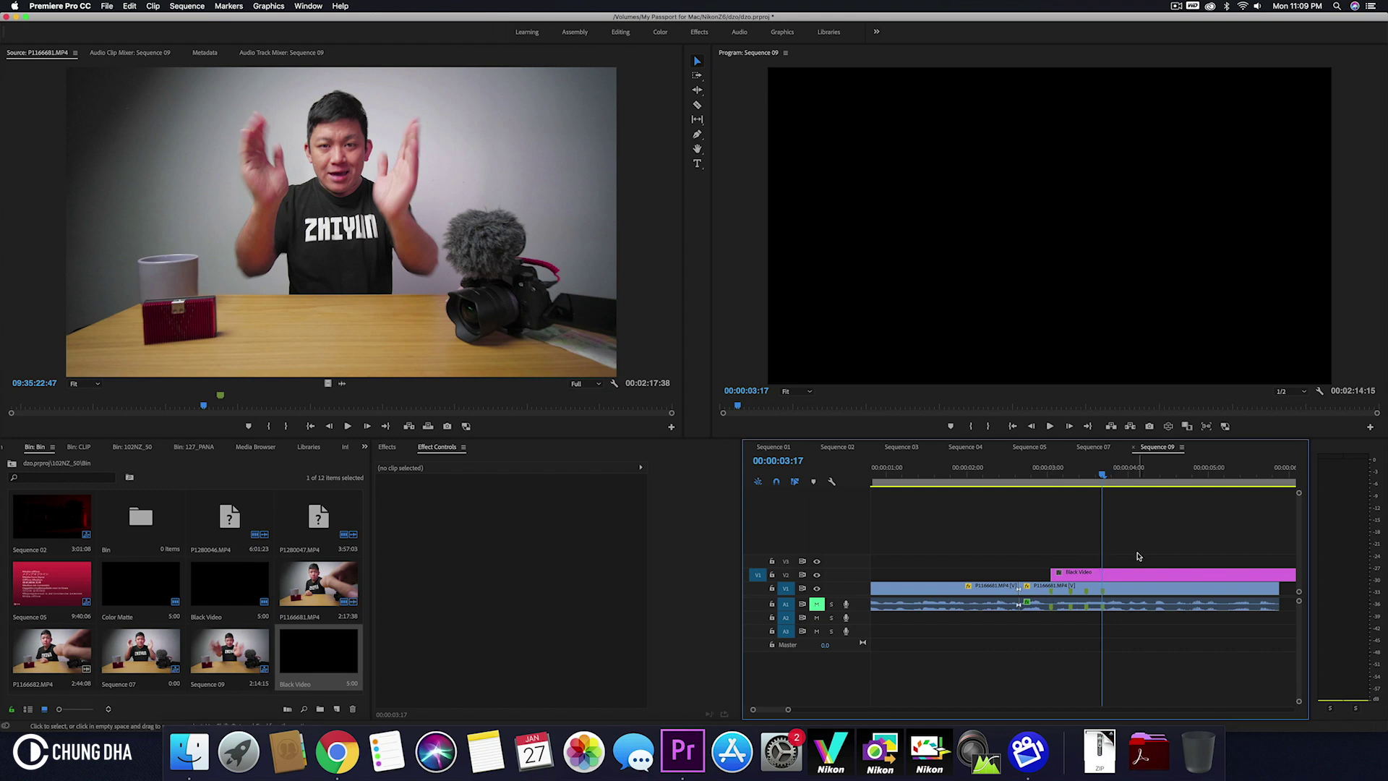
scroll(1139, 556, "right", 2)
left_click_drag(1022, 477, 1035, 477)
left_click(1038, 472)
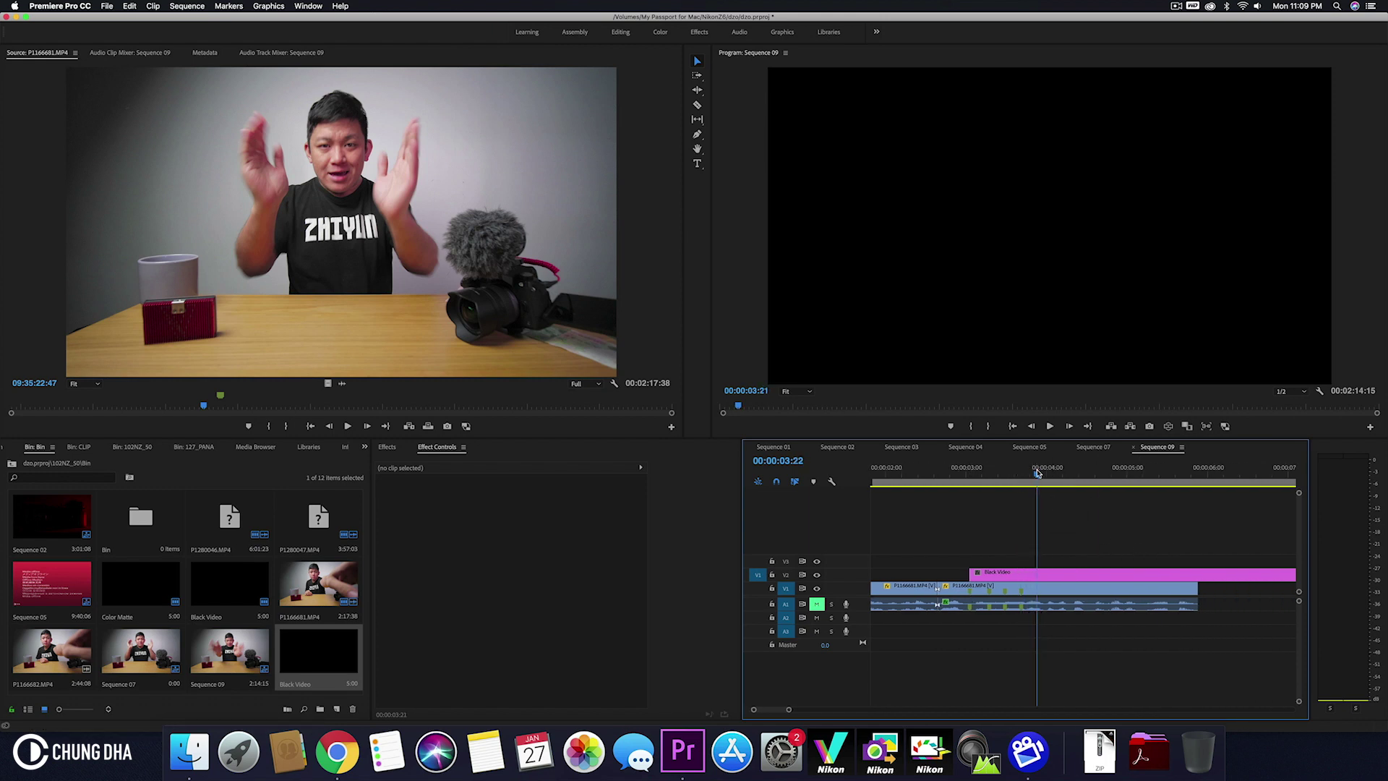
scroll(1106, 556, "right", 3)
left_click_drag(1239, 575, 914, 573)
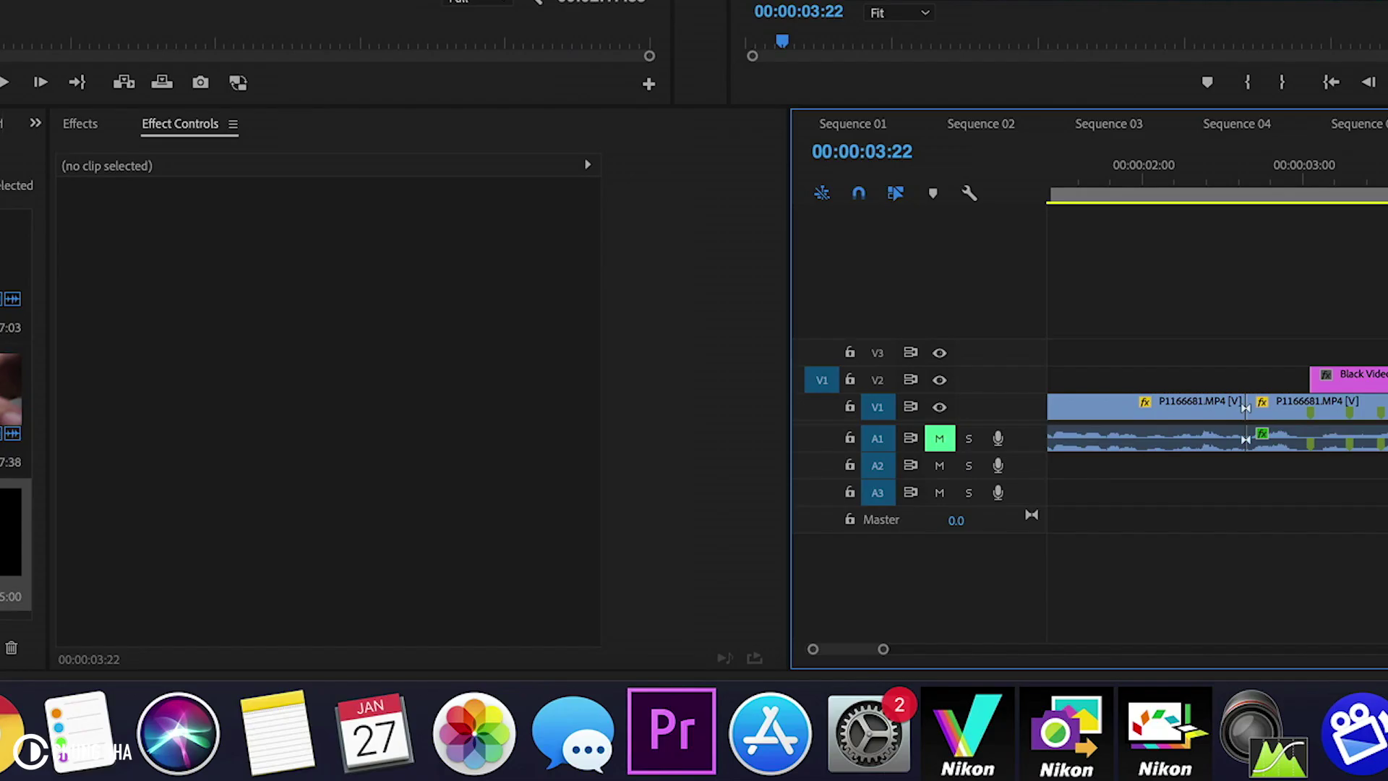
- Apply the Write-on effect to the Black Video and raise its brush hardness to 100%
left_click(93, 124)
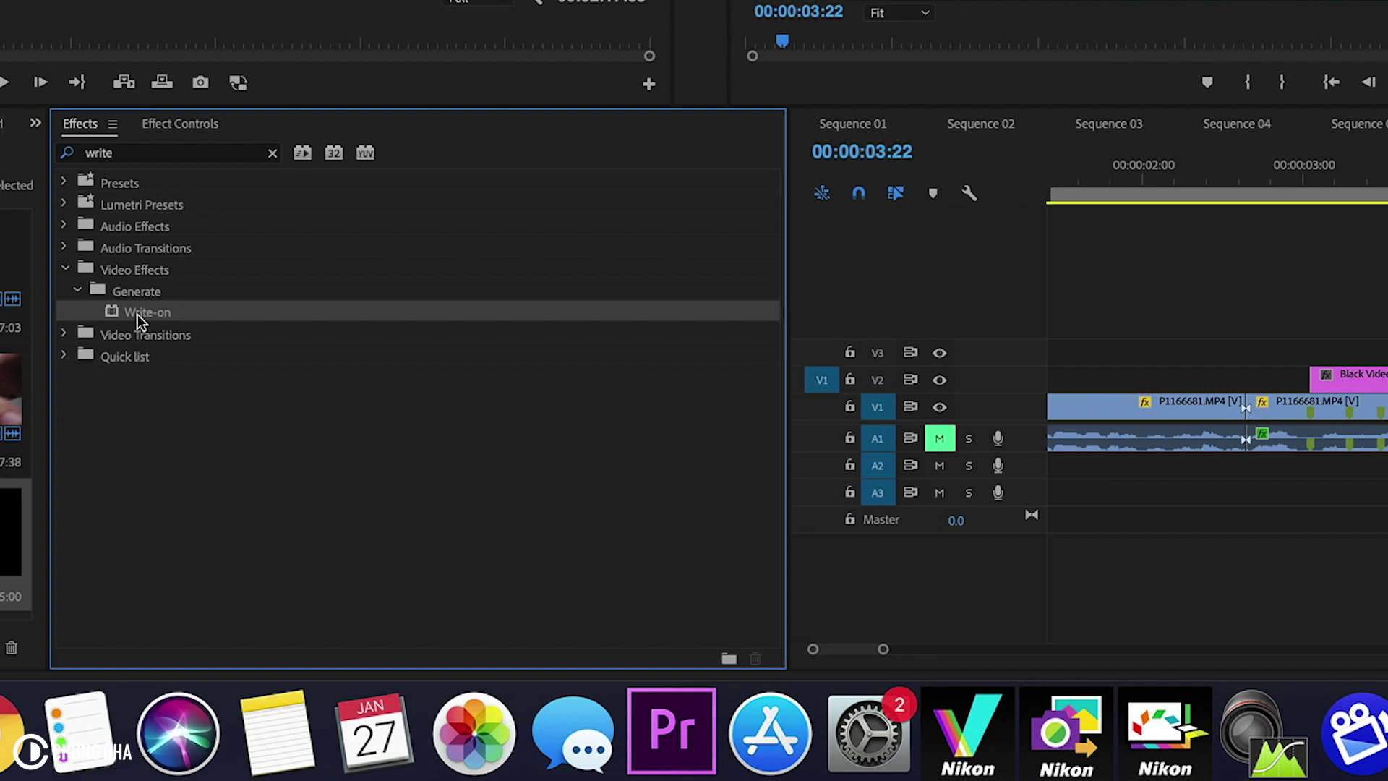
left_click_drag(139, 314, 1341, 378)
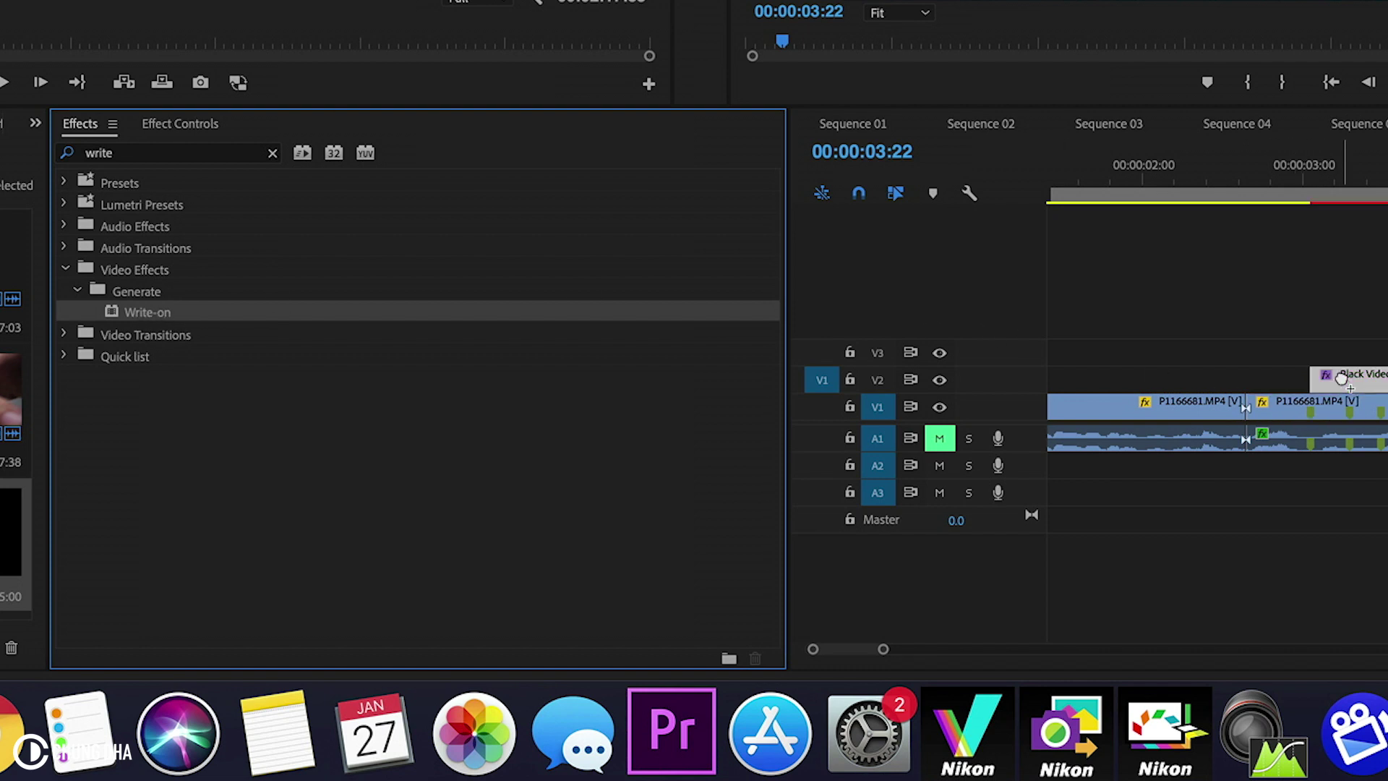
left_click(179, 127)
scroll(432, 637, "down", 5)
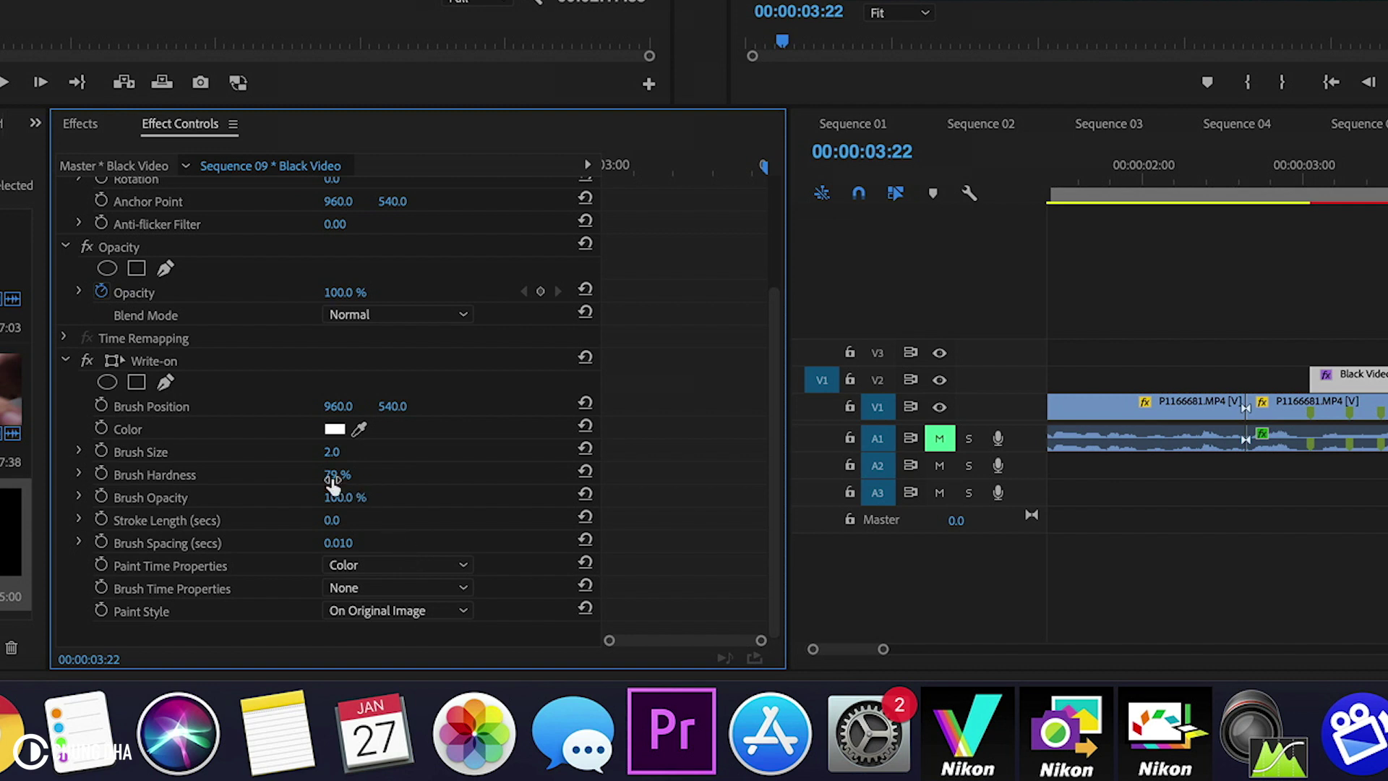
left_click_drag(331, 480, 349, 477)
- Set Write-on stroke length 0.2, brush spacing 0.001 and brush size 10
left_click(335, 520)
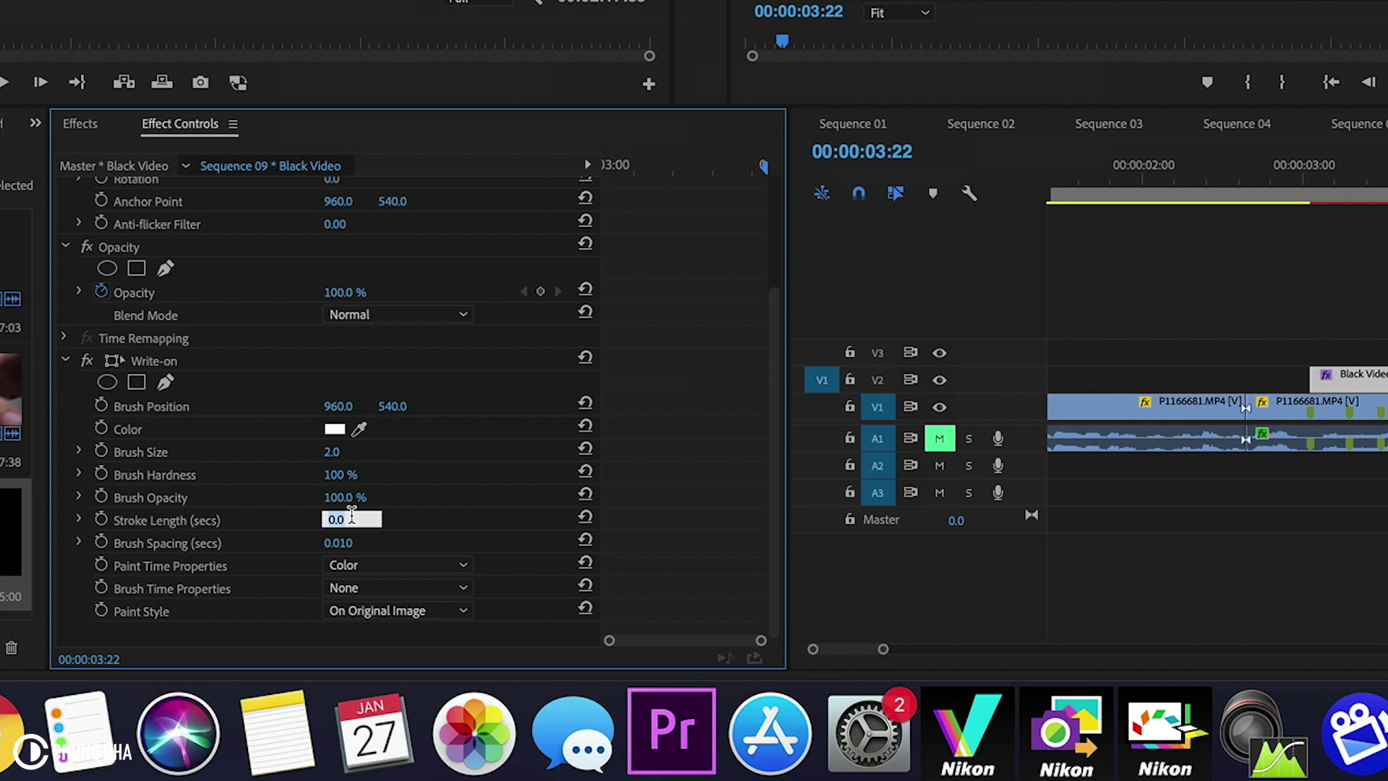
type("0")
key("Tab")
type("0.00")
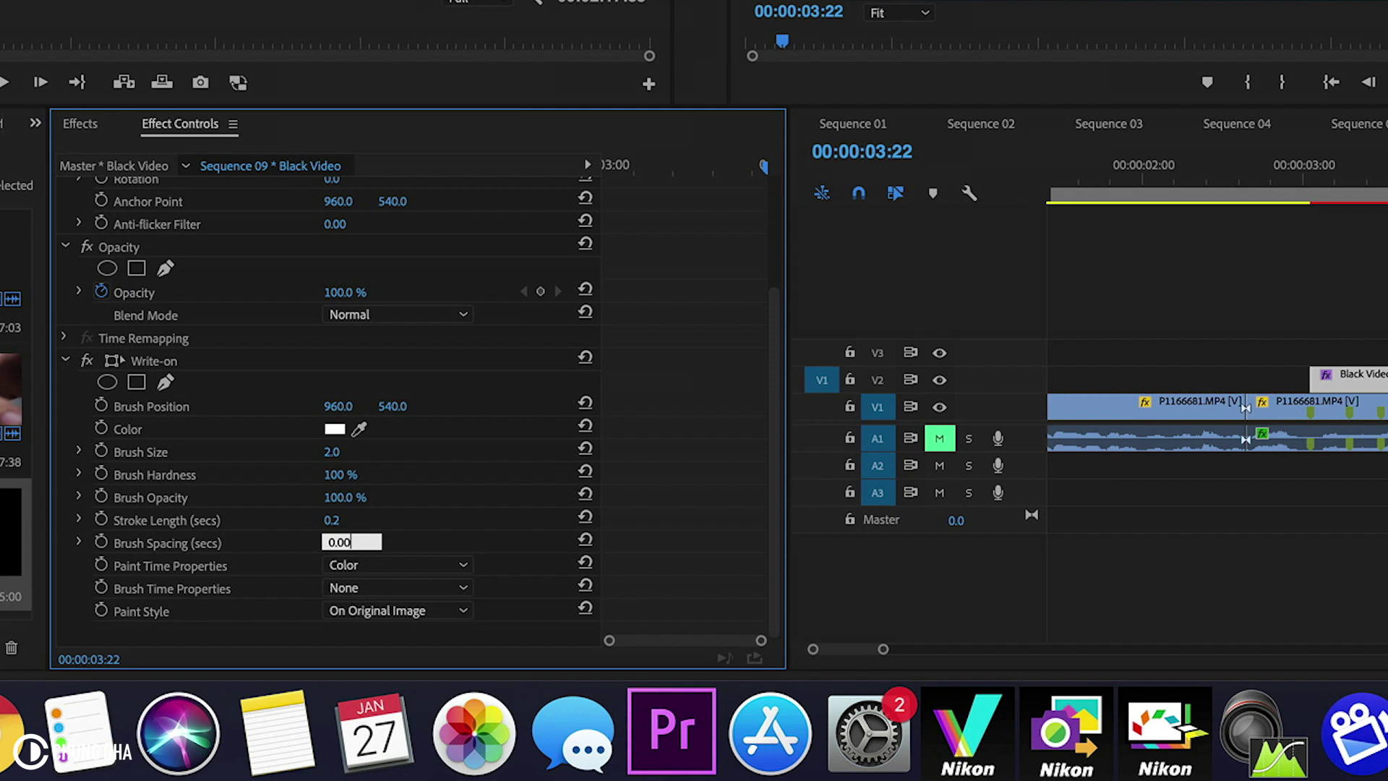
type("1")
key("Return")
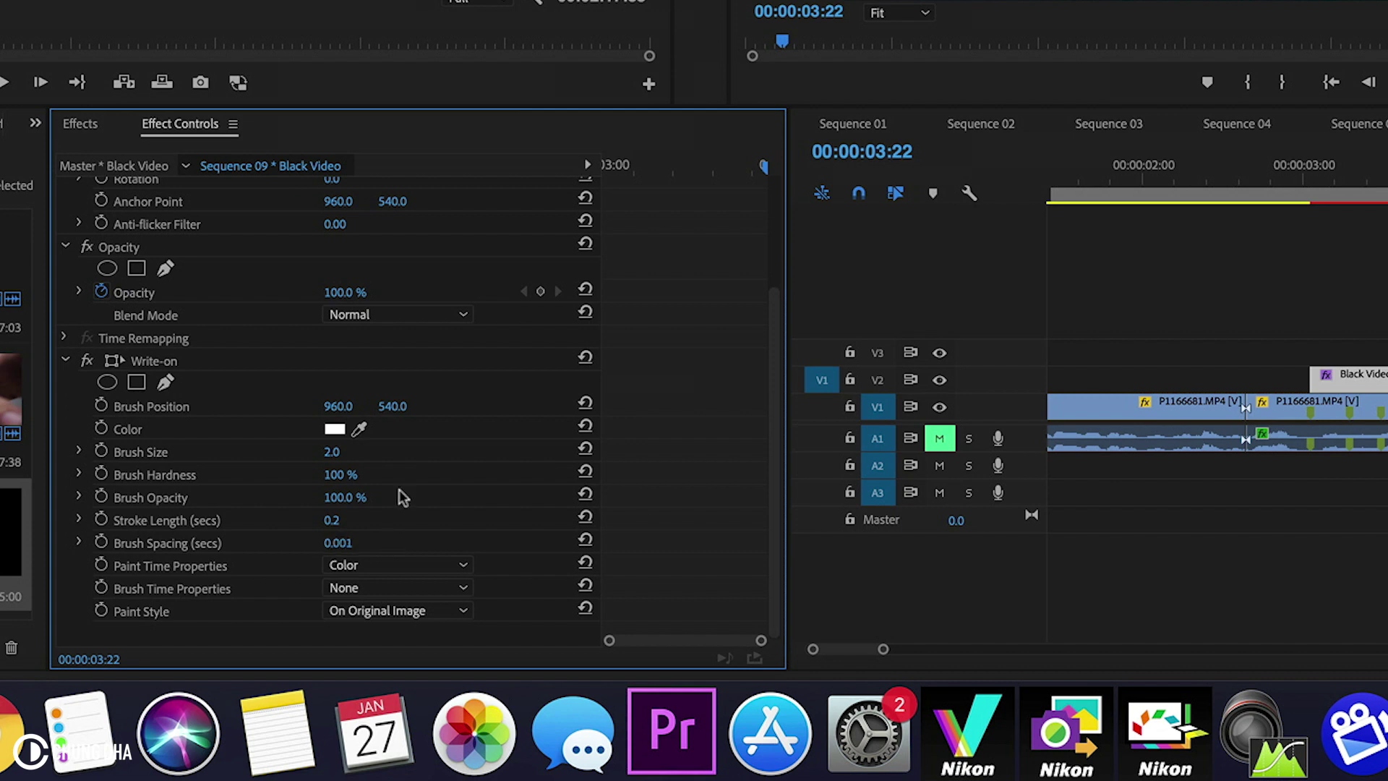
left_click(334, 451)
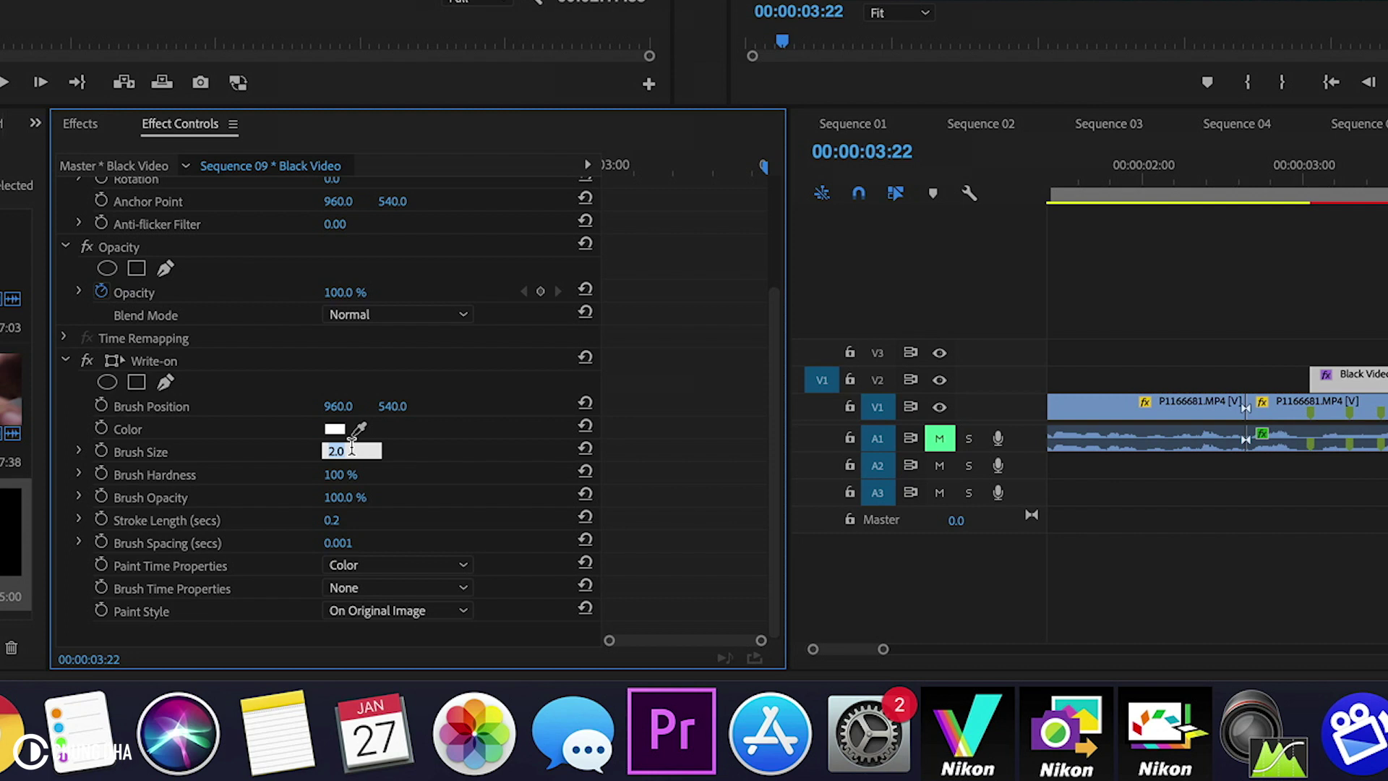
type("10")
key("Return")
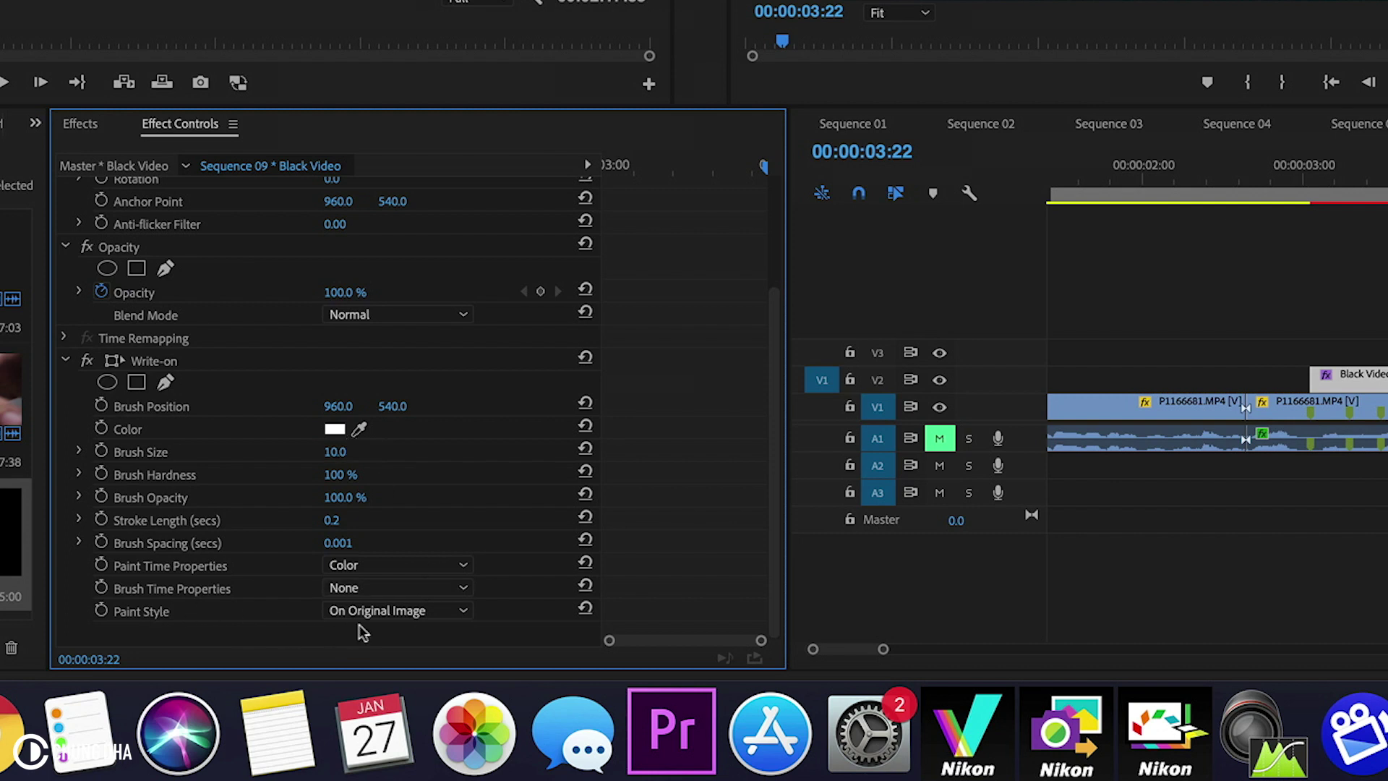
left_click(392, 618)
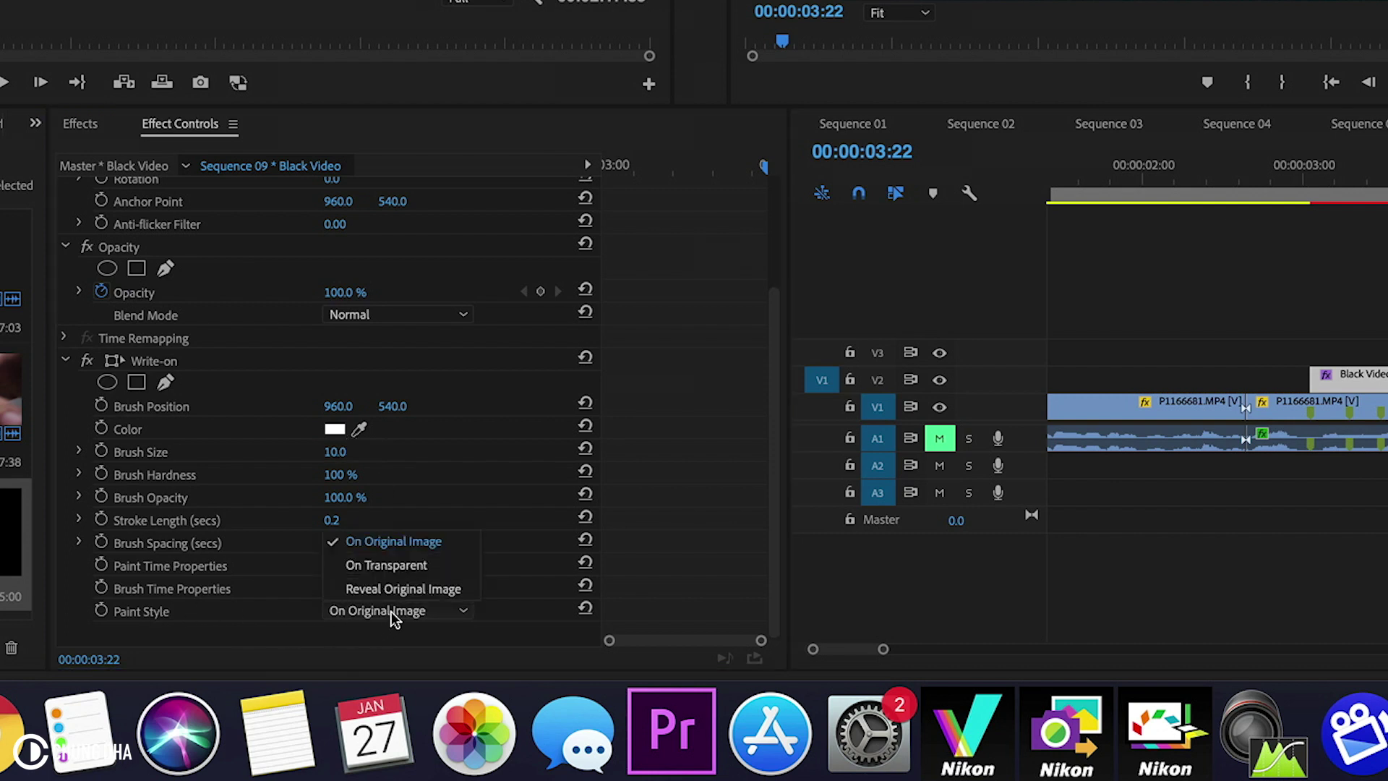
- Paint on transparent and keyframe the brush position on the fingertip at the clip start
left_click(405, 567)
left_click_drag(1381, 181, 1342, 180)
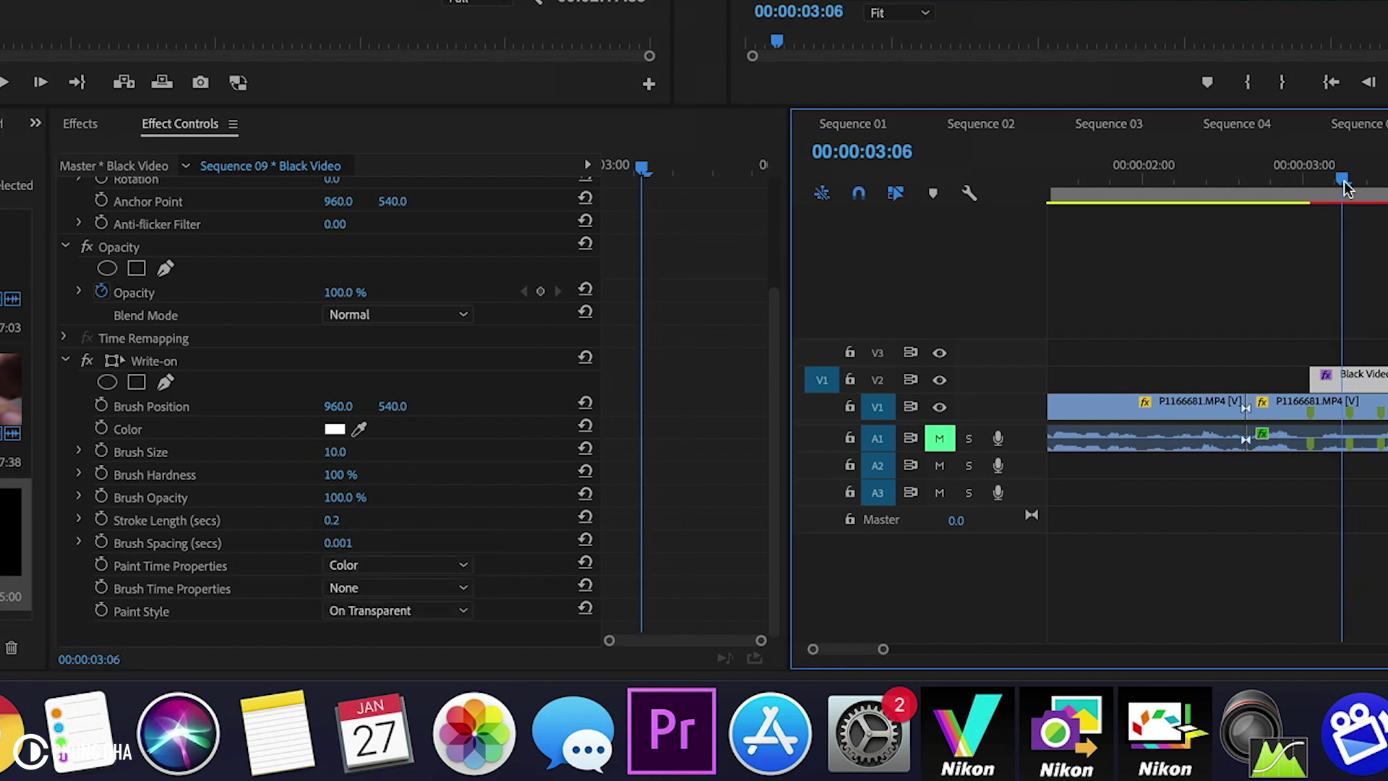
left_click_drag(642, 168, 557, 161)
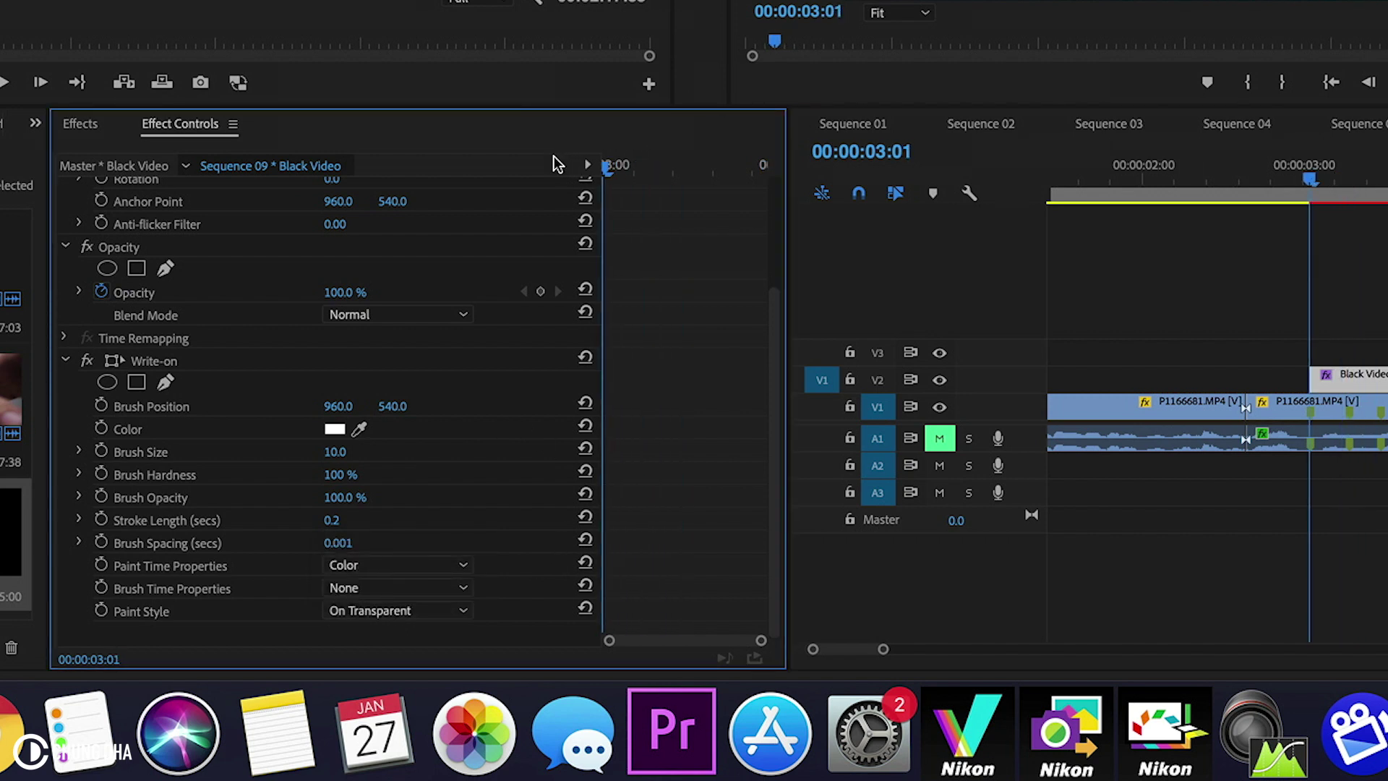
left_click(170, 361)
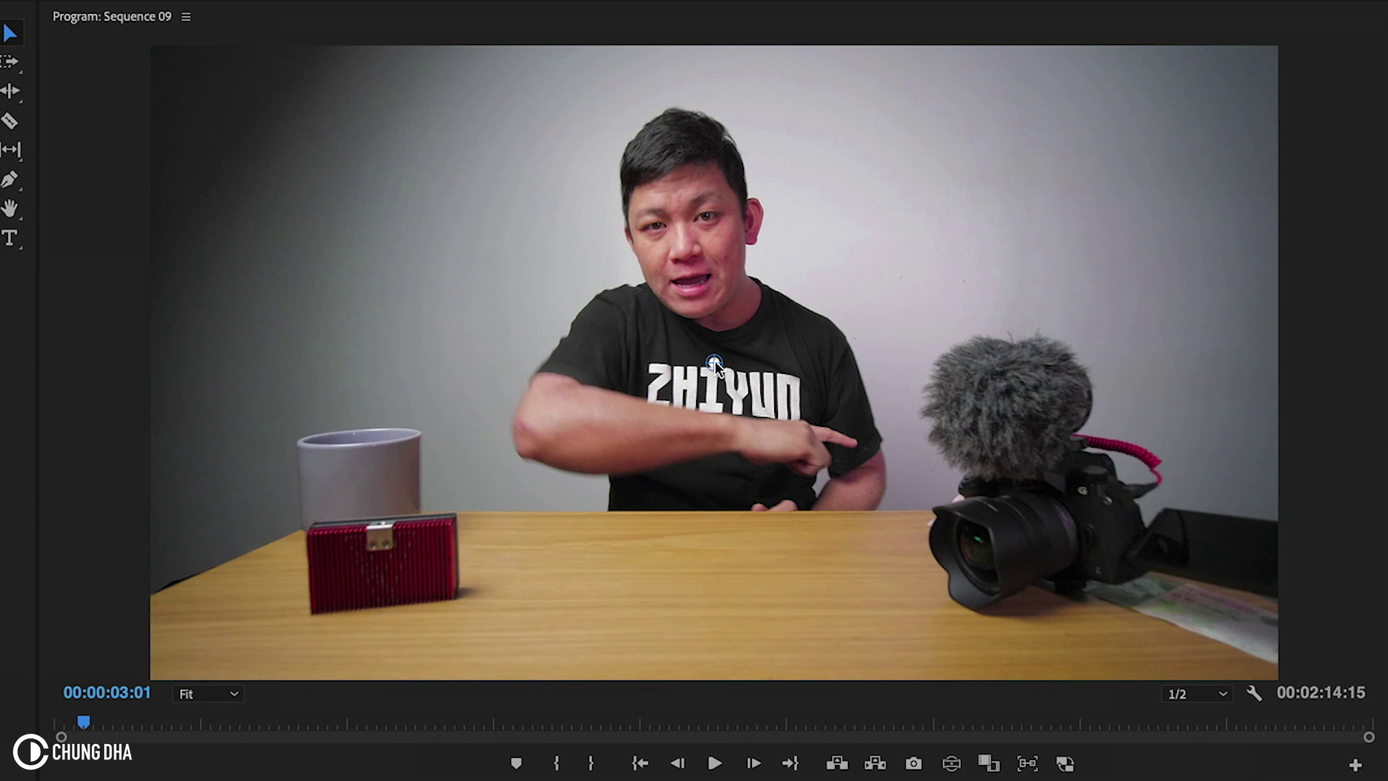
left_click_drag(714, 366, 858, 446)
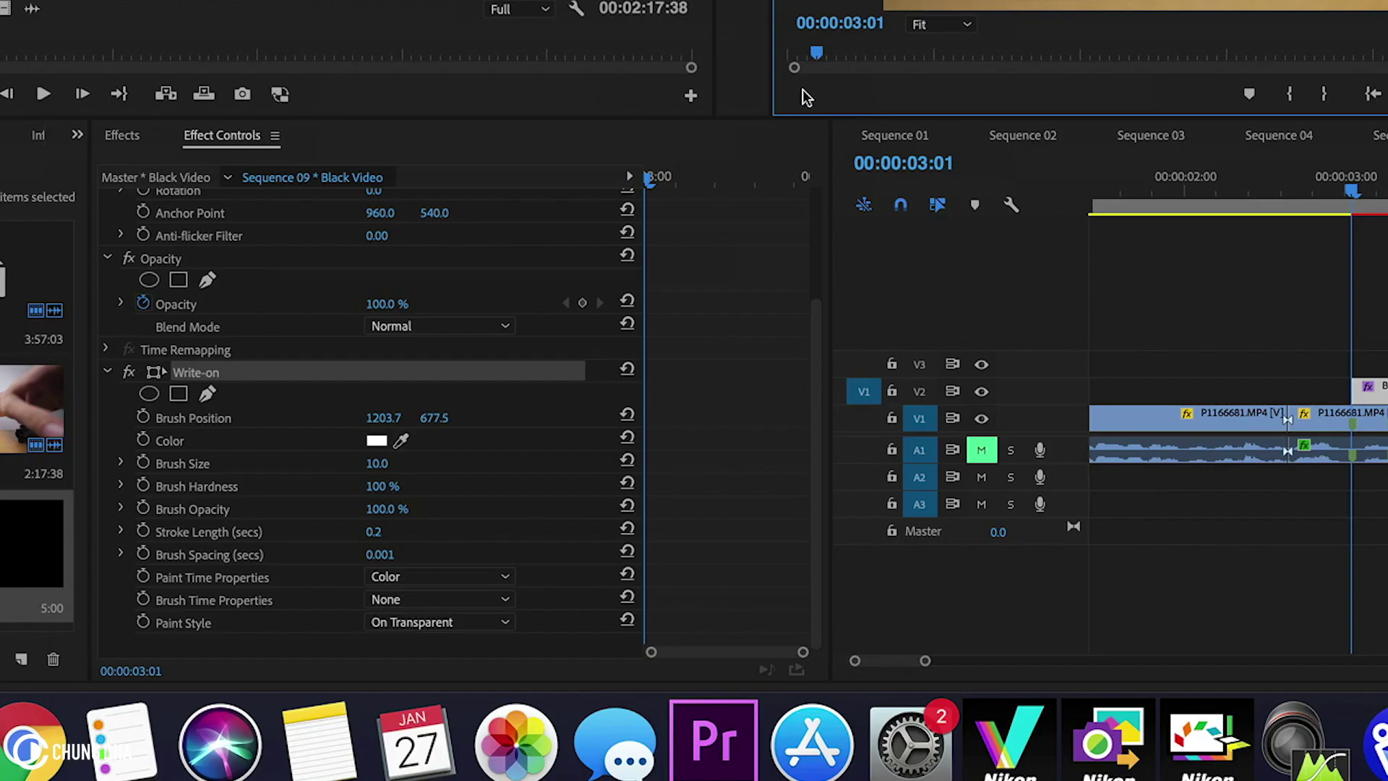
left_click(143, 418)
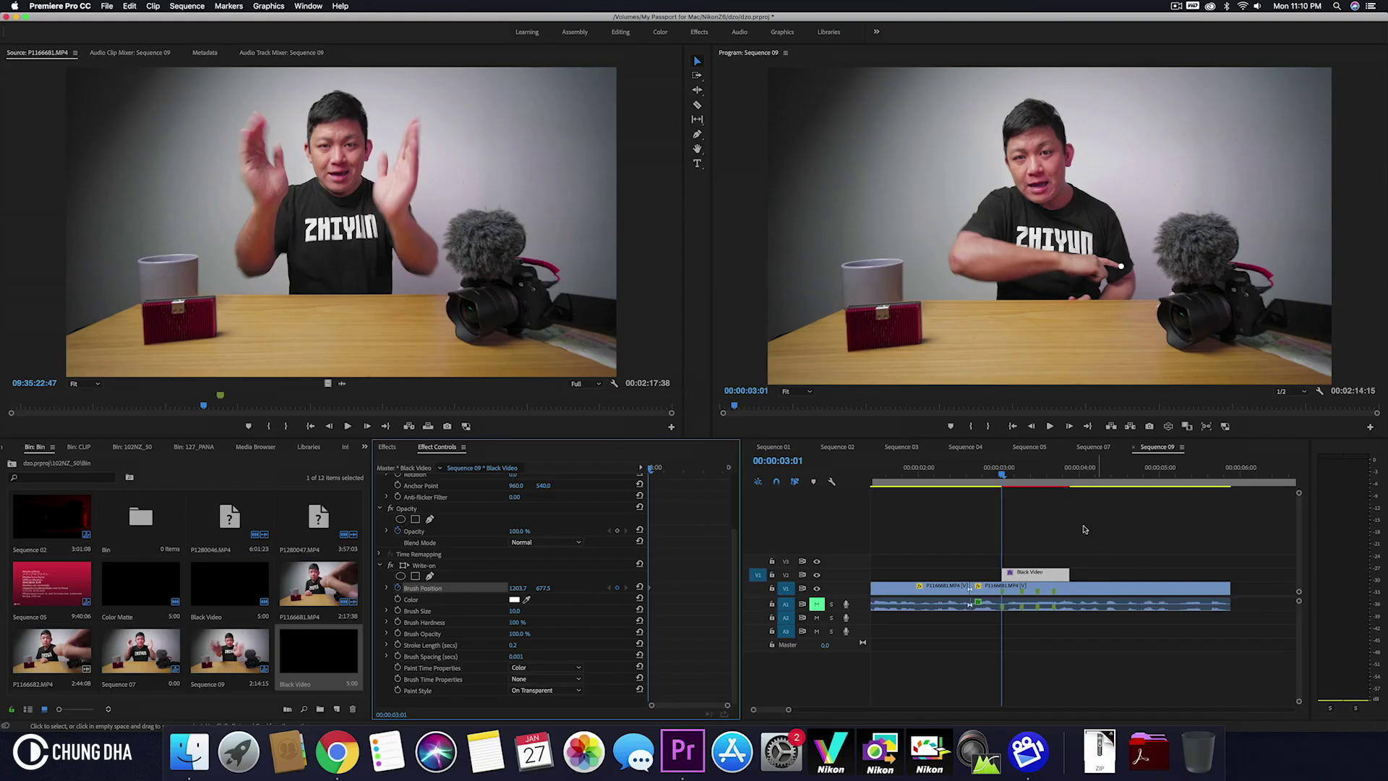
- Advance to 00:00:03:07 and reposition the brush to follow the finger
left_click(1015, 475)
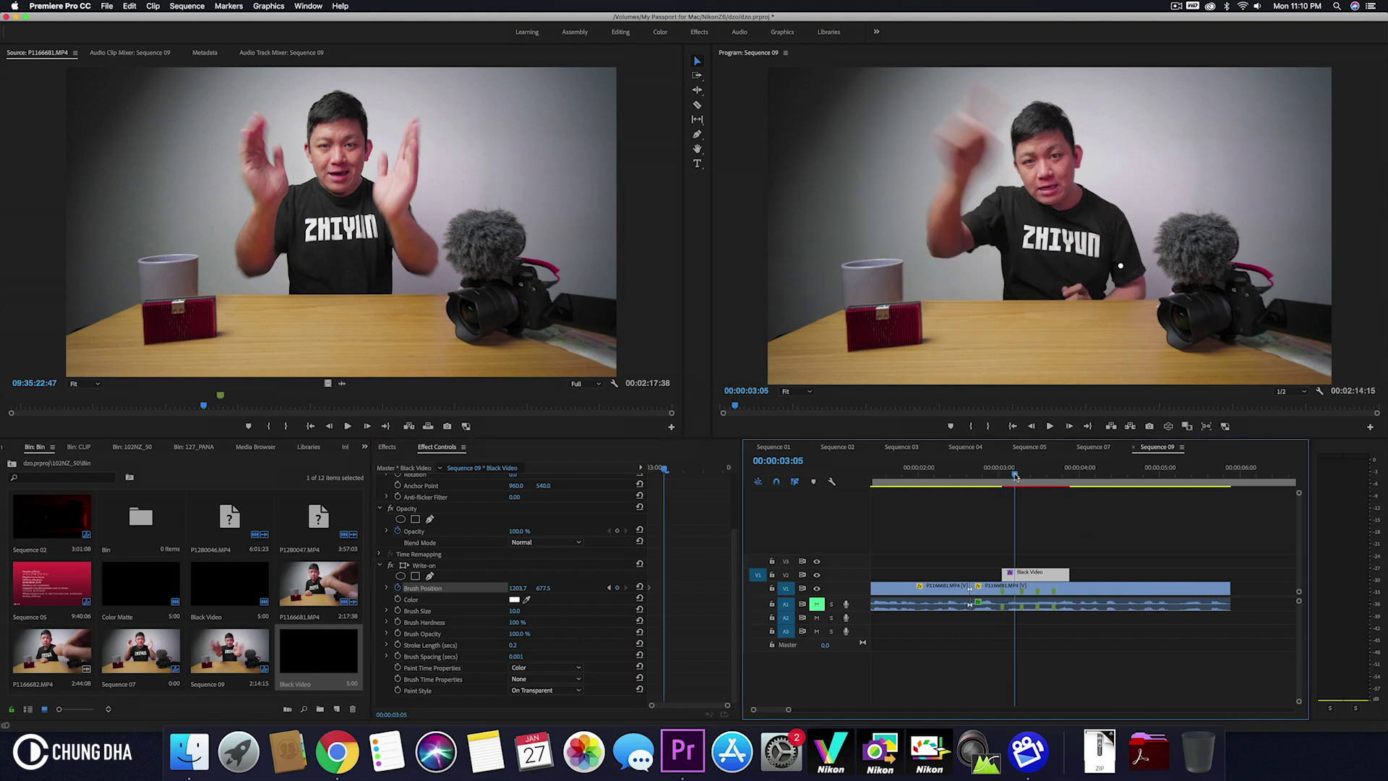
left_click_drag(1015, 475, 1021, 476)
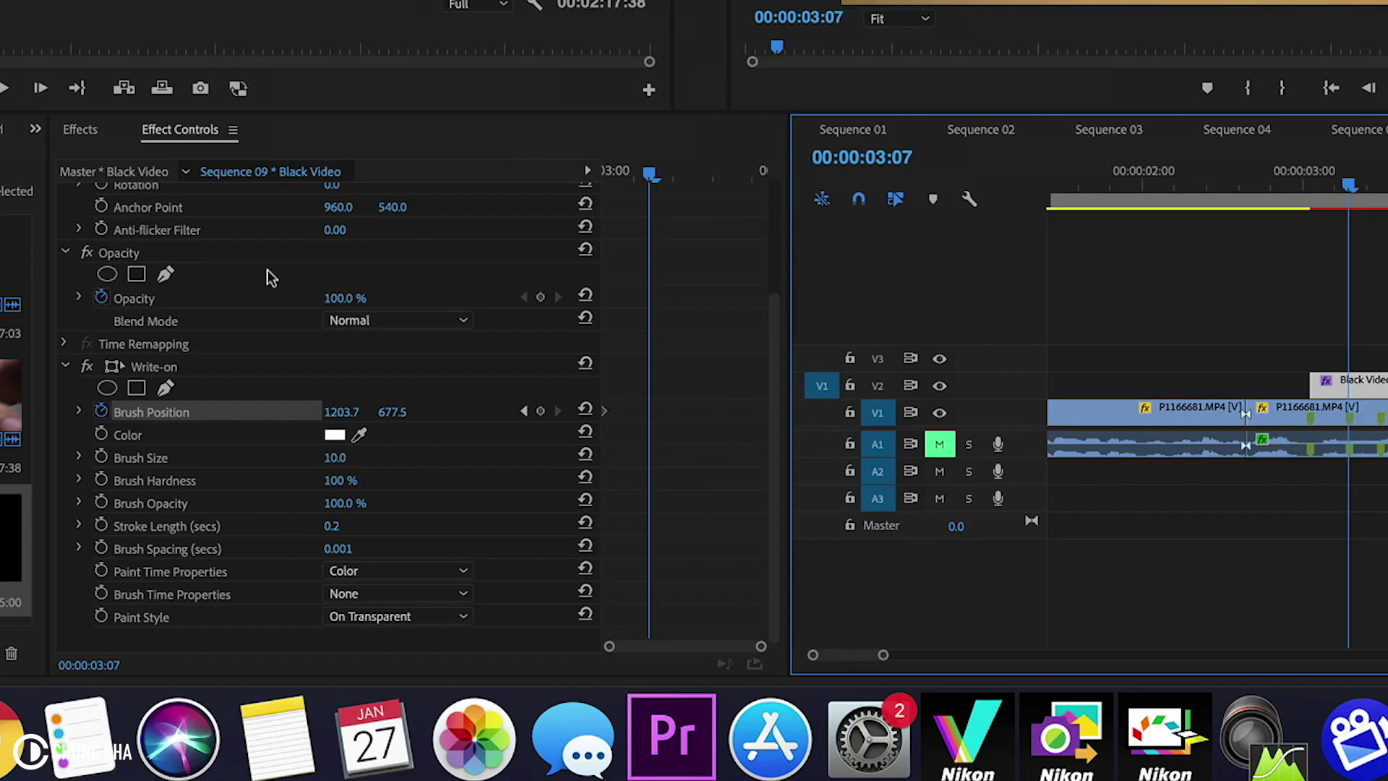
left_click(171, 367)
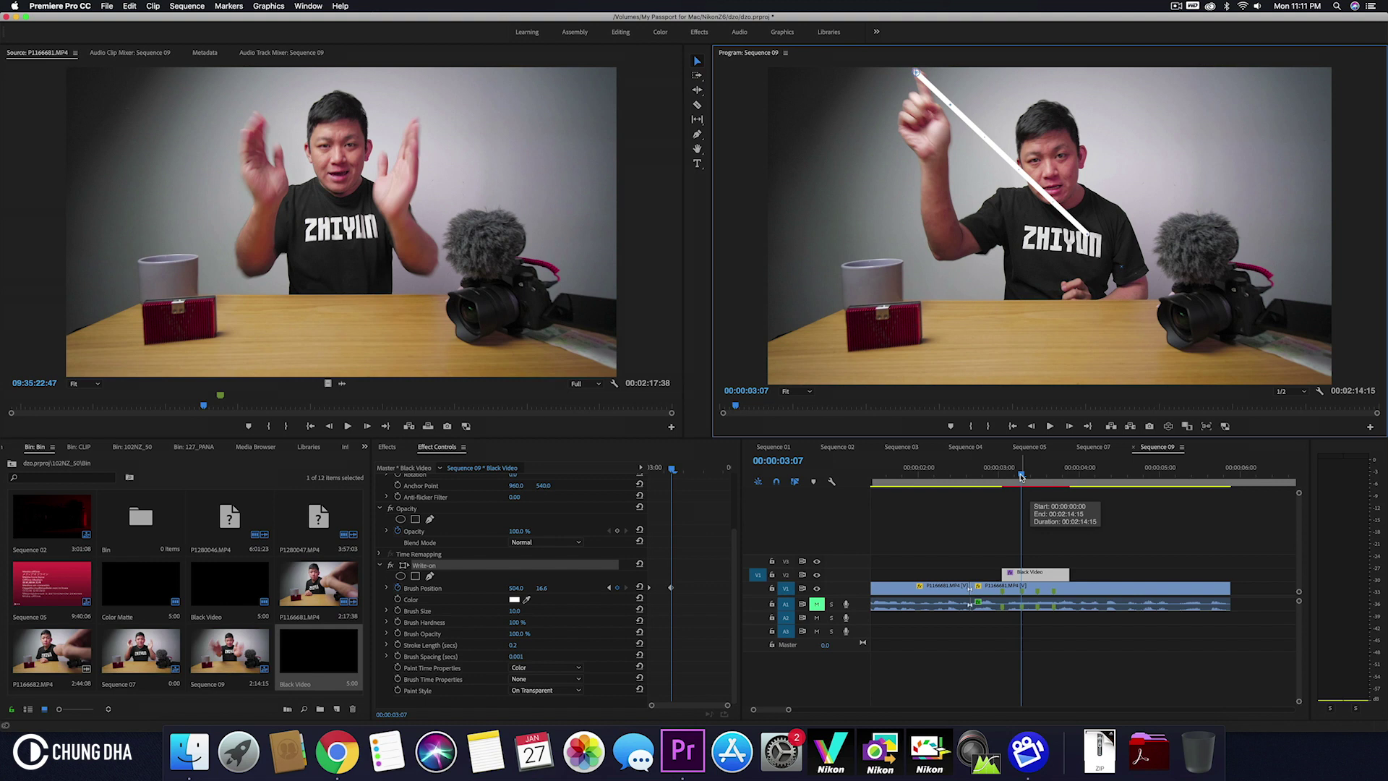
left_click_drag(1022, 473, 1036, 477)
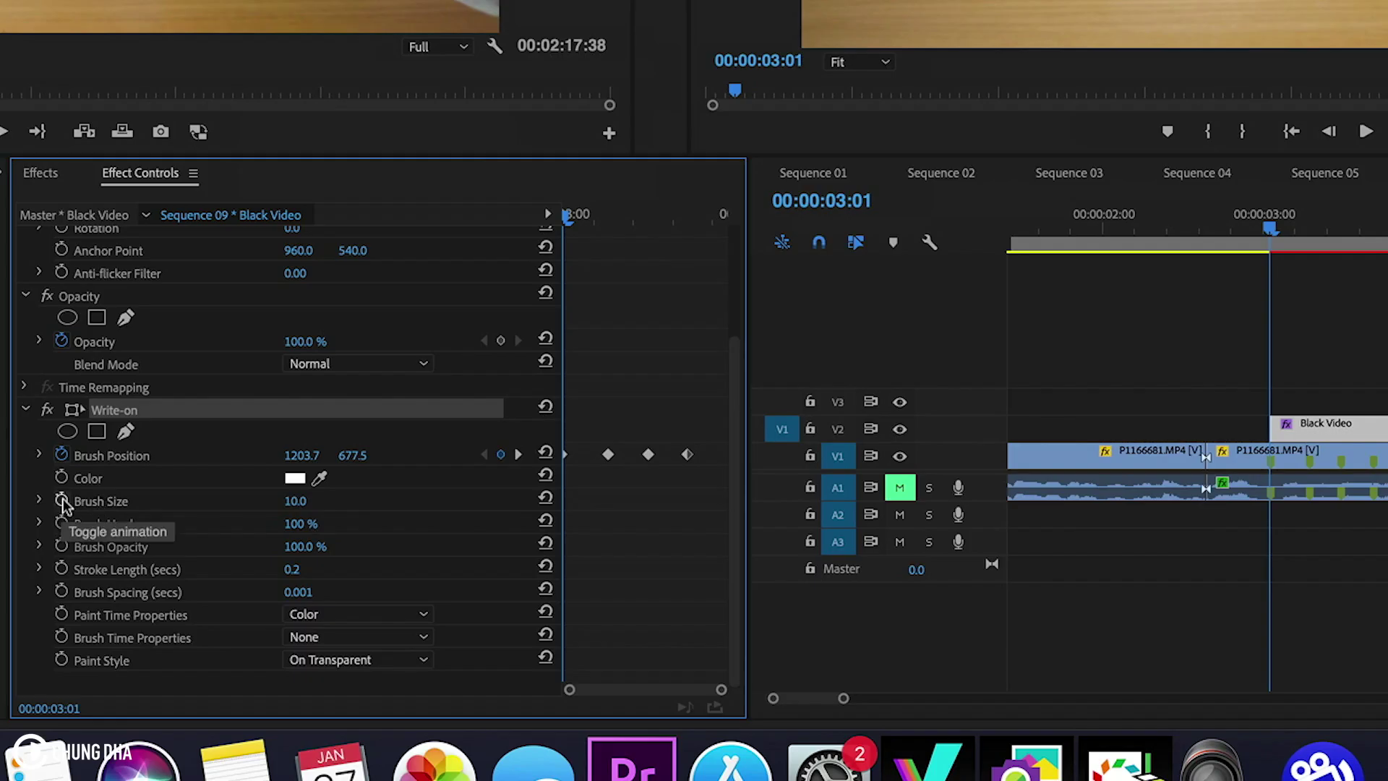
- Keyframe Write-on Brush Size so it grows to 50 by 00:00:03:09
left_click(62, 501)
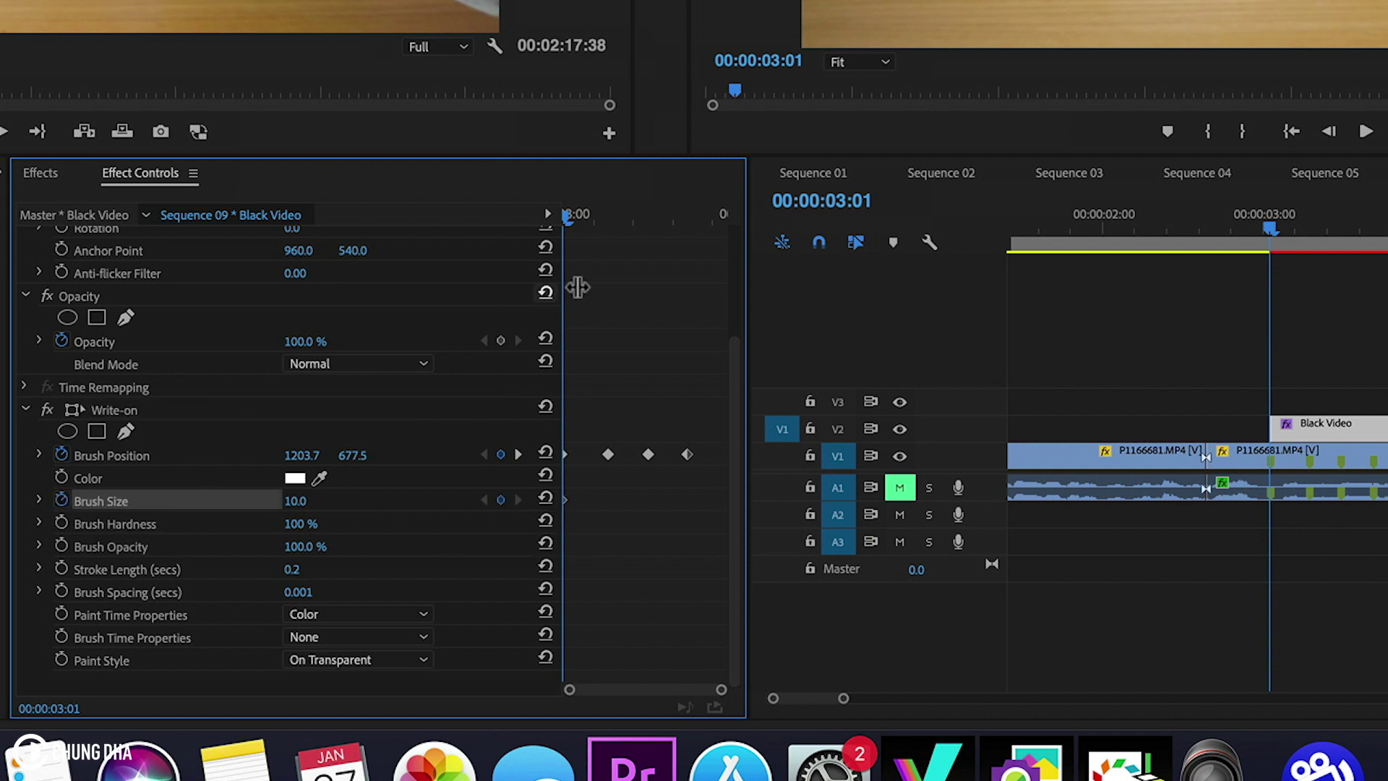
left_click(597, 237)
left_click_drag(604, 227, 613, 226)
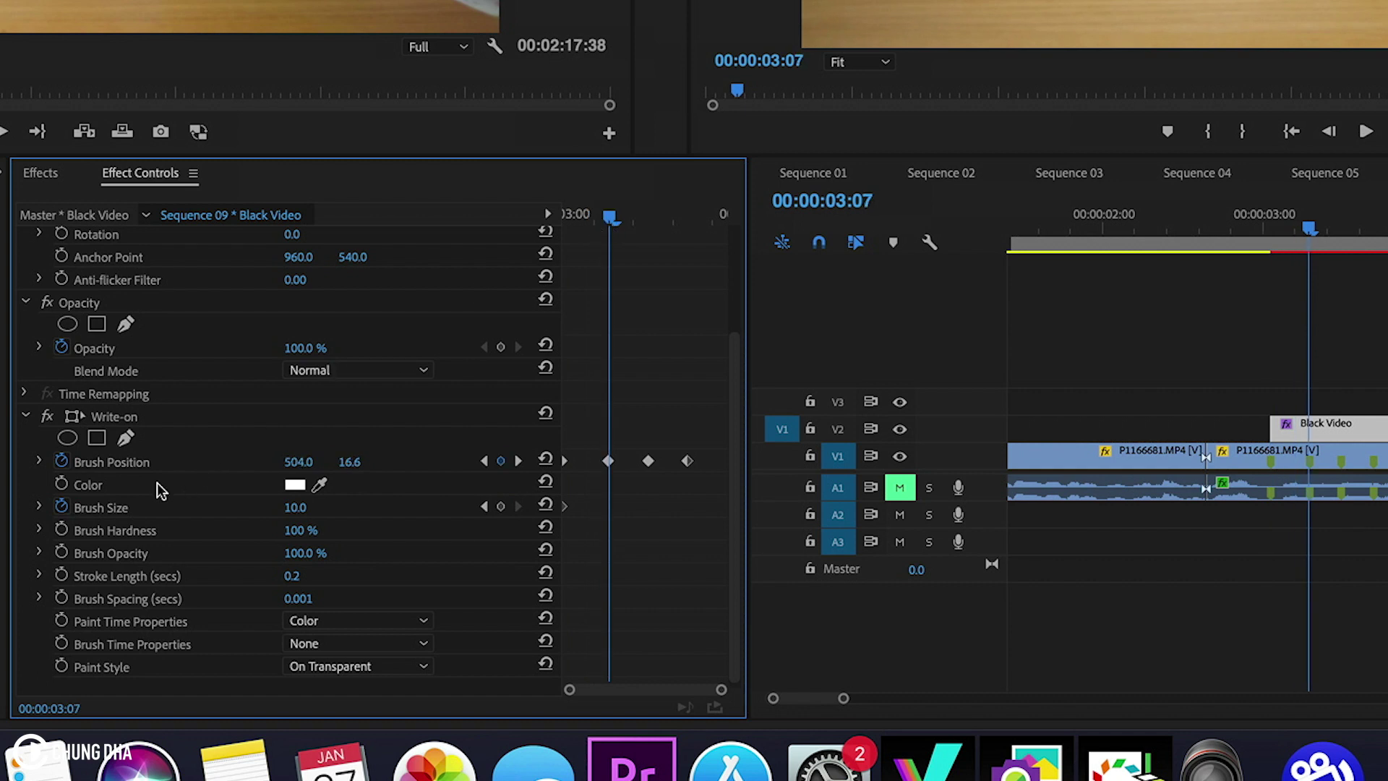
left_click(501, 508)
left_click_drag(609, 508, 691, 513)
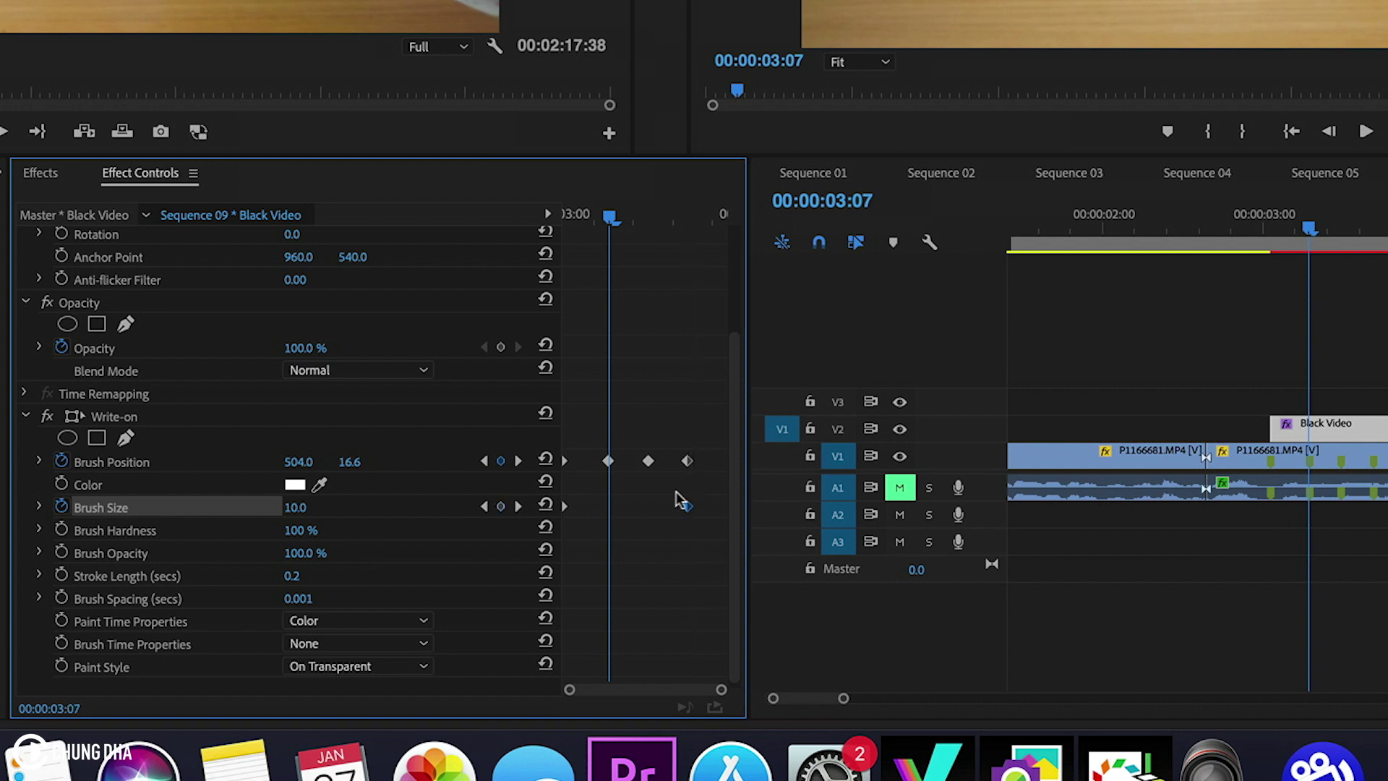
left_click_drag(610, 217, 631, 226)
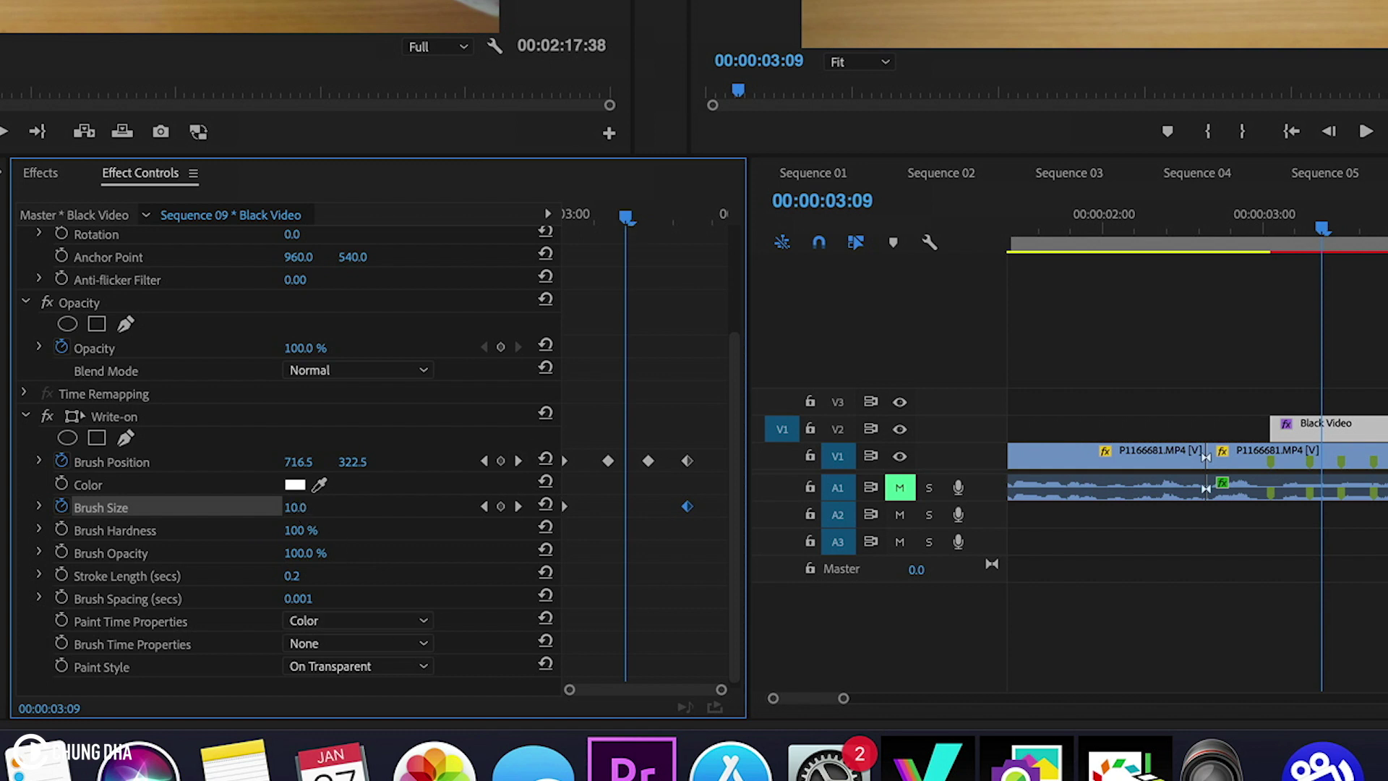
left_click_drag(311, 508, 329, 508)
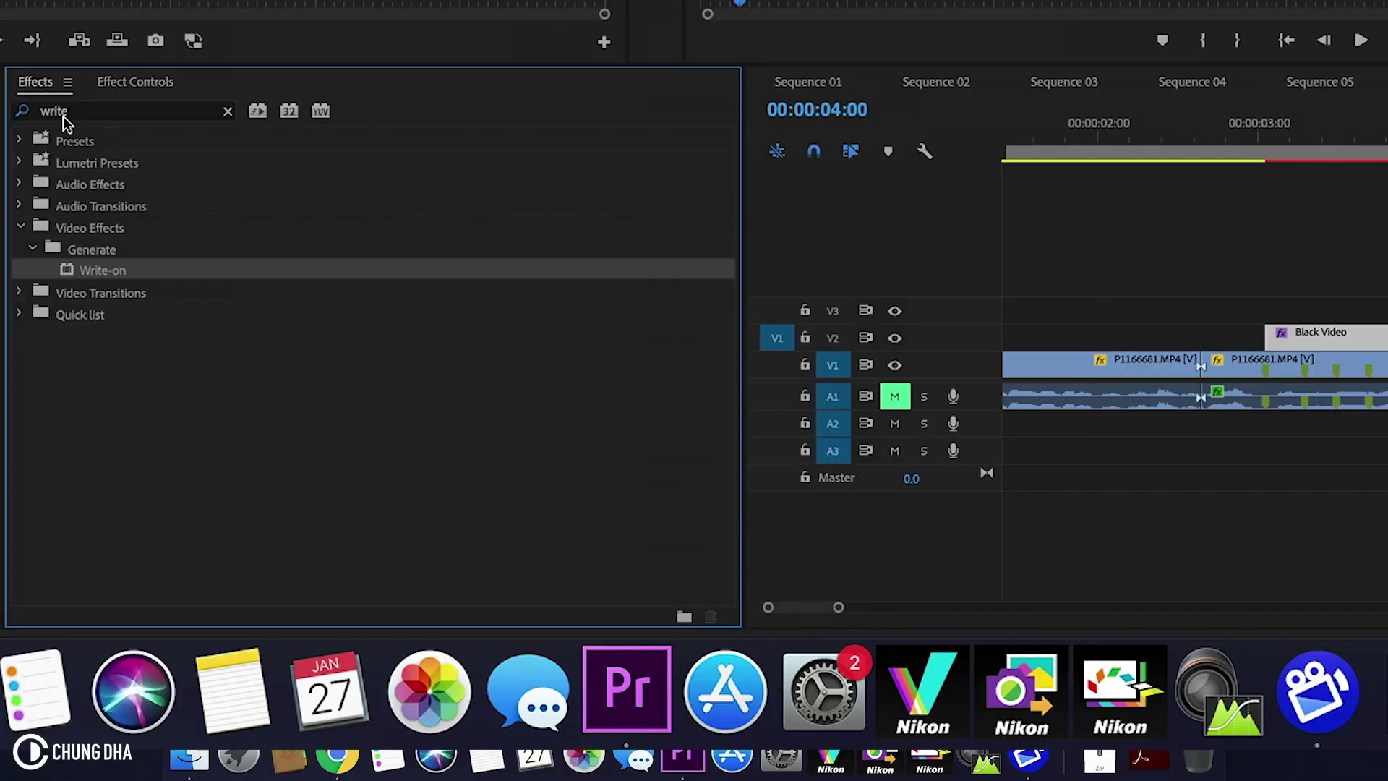
- Search effects for 'tur' and apply Turbulent Displace to the Black Video
left_click(85, 111)
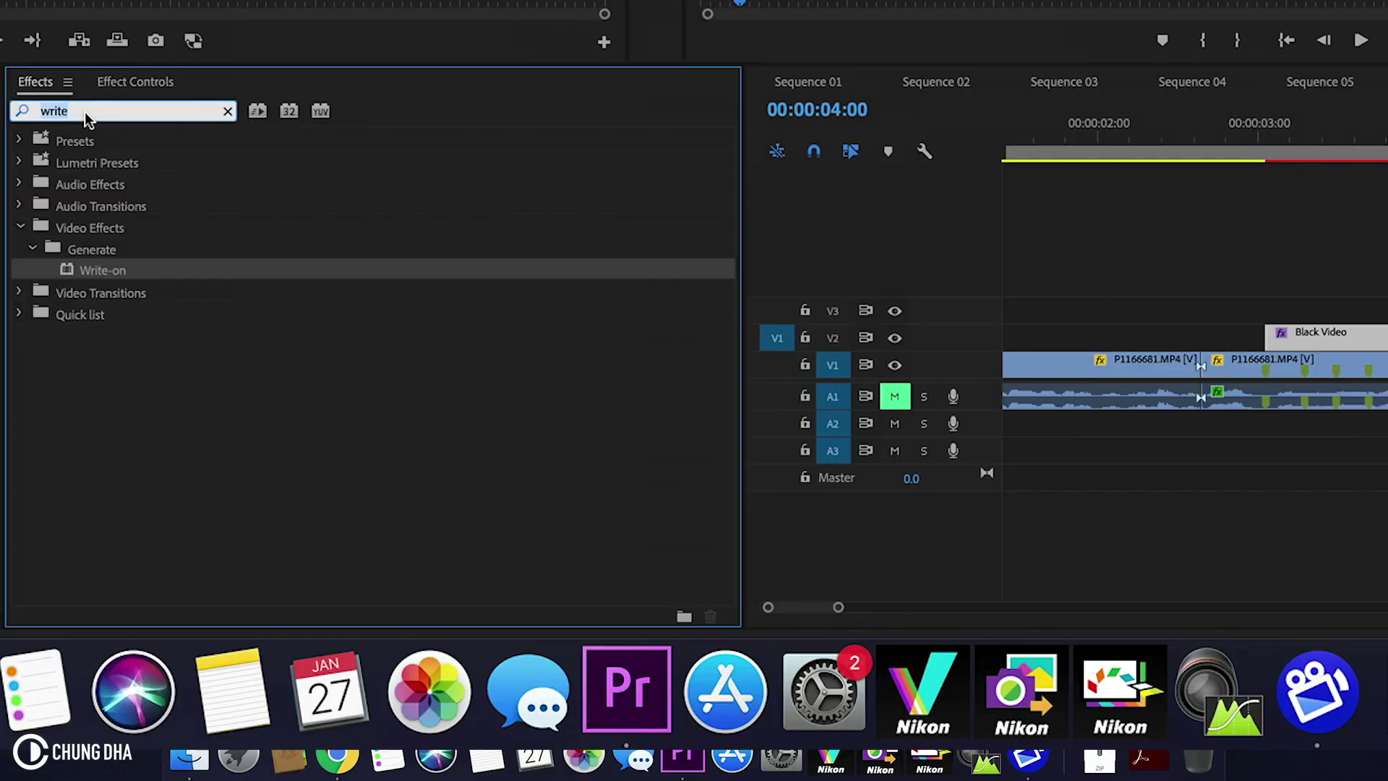
key("BackSpace")
key("BackSpace")
key("BackSpace")
key("BackSpace")
key("BackSpace")
type("tur")
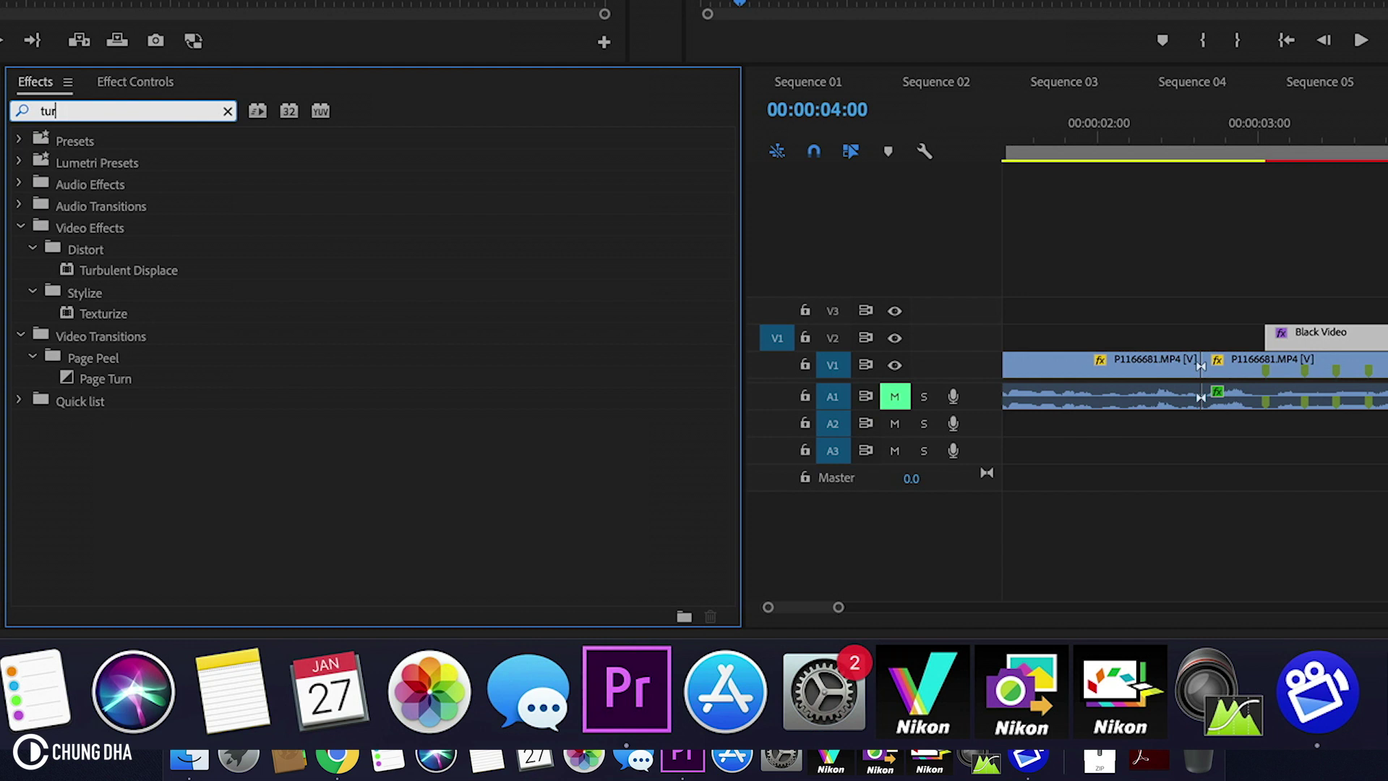
left_click_drag(119, 269, 1297, 332)
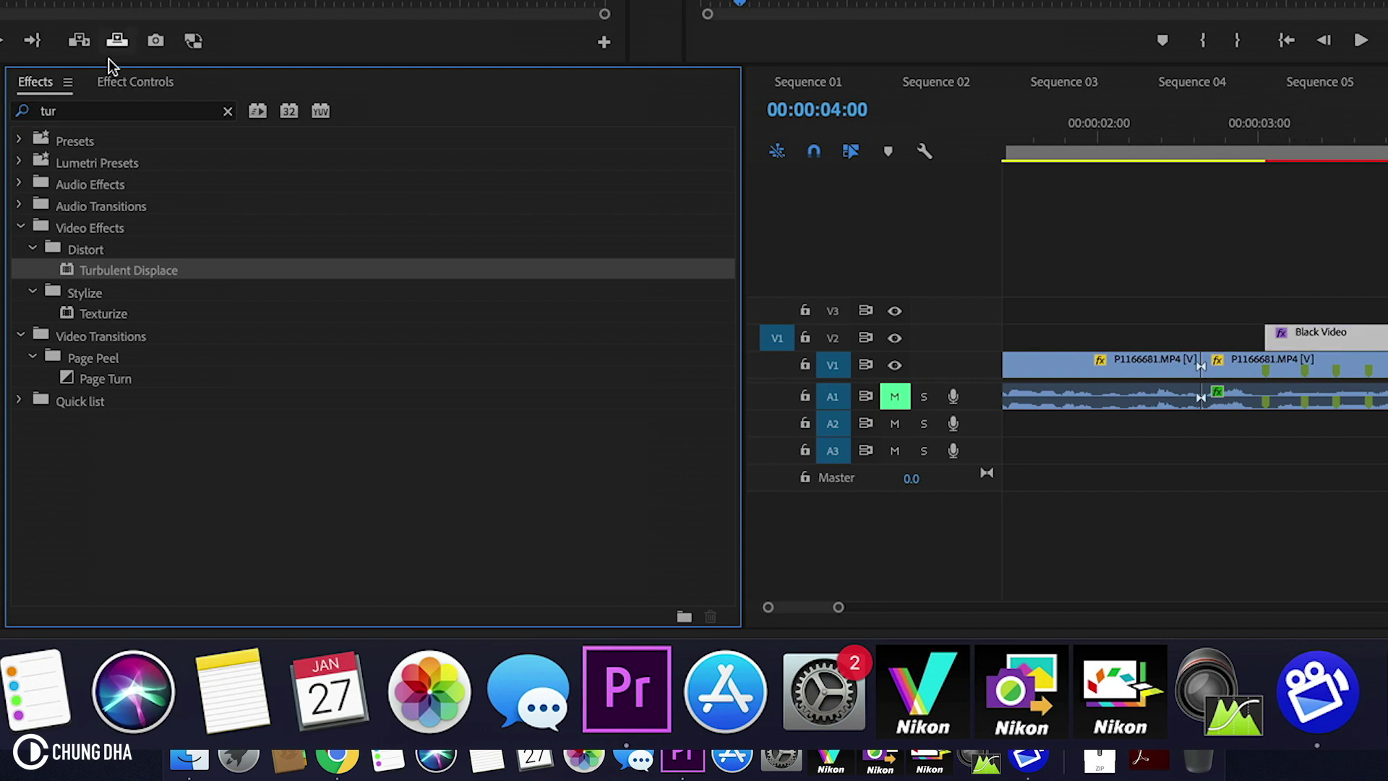
- Duplicate Turbulent Displace in Effect Controls and switch the second copy off
left_click(126, 82)
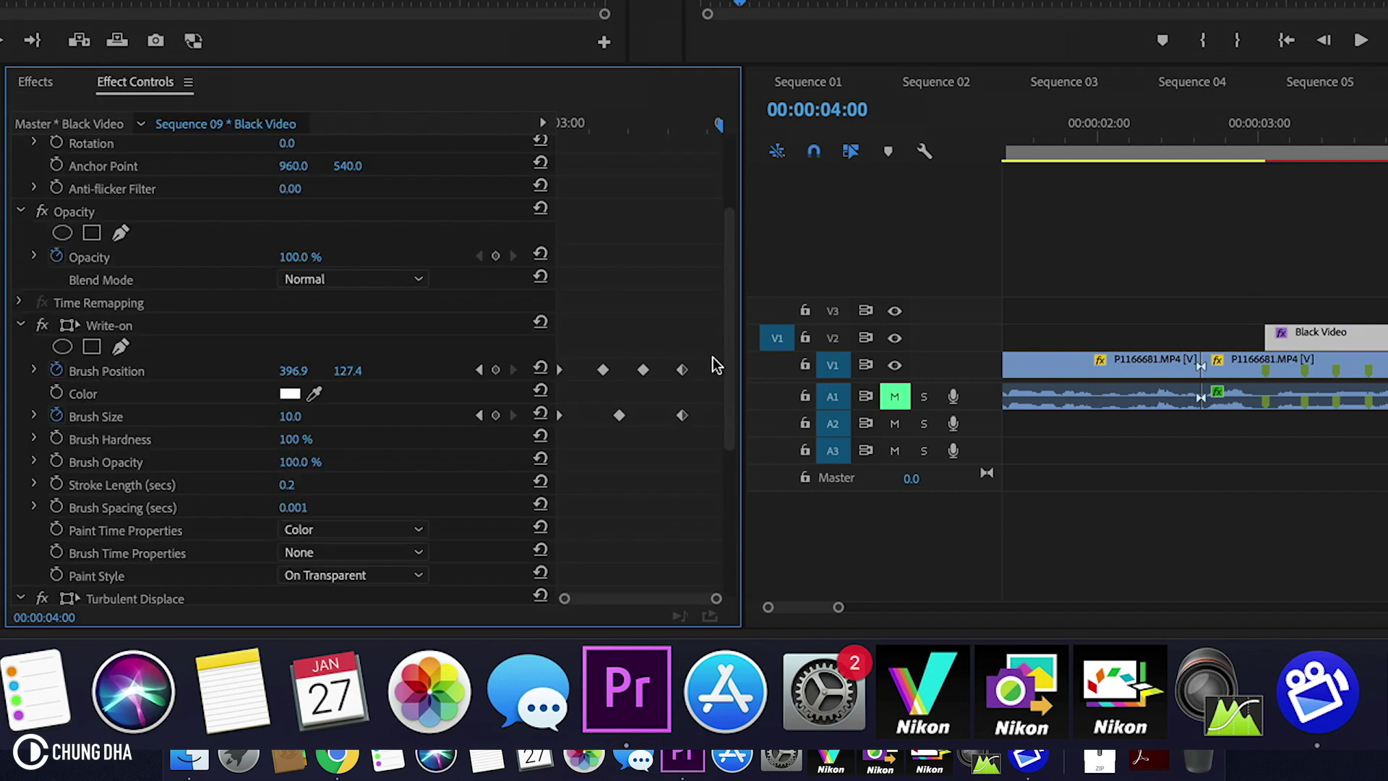
scroll(715, 378, "down", 5)
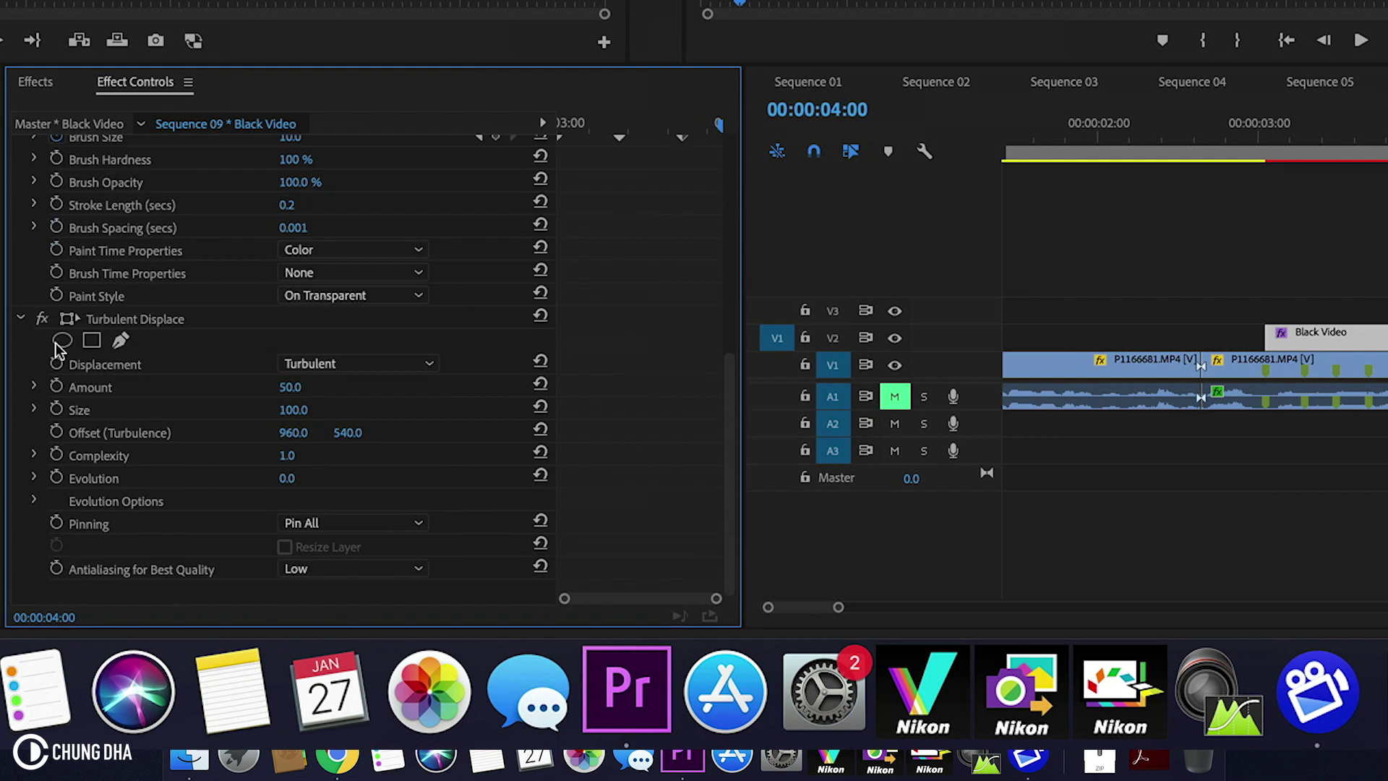
left_click(122, 320)
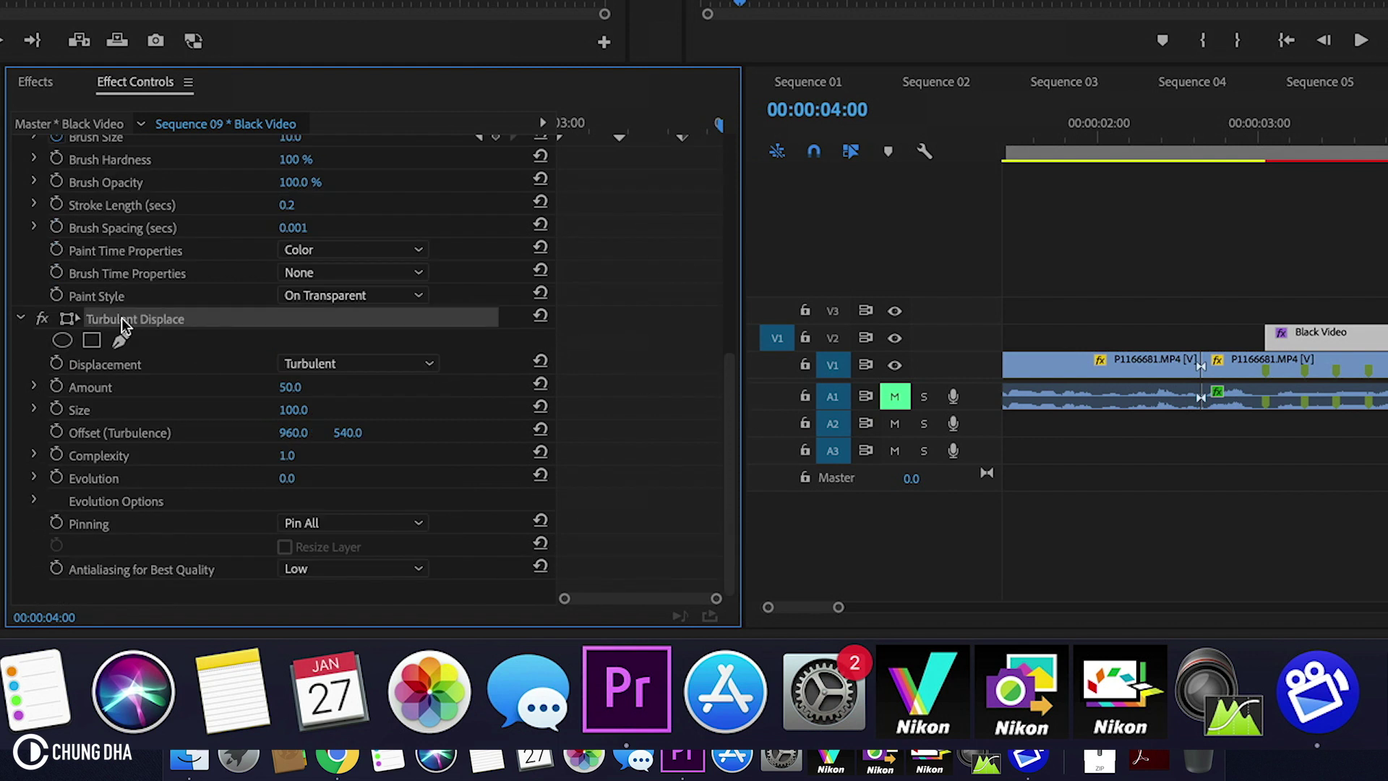
key("super+c")
key("super+v")
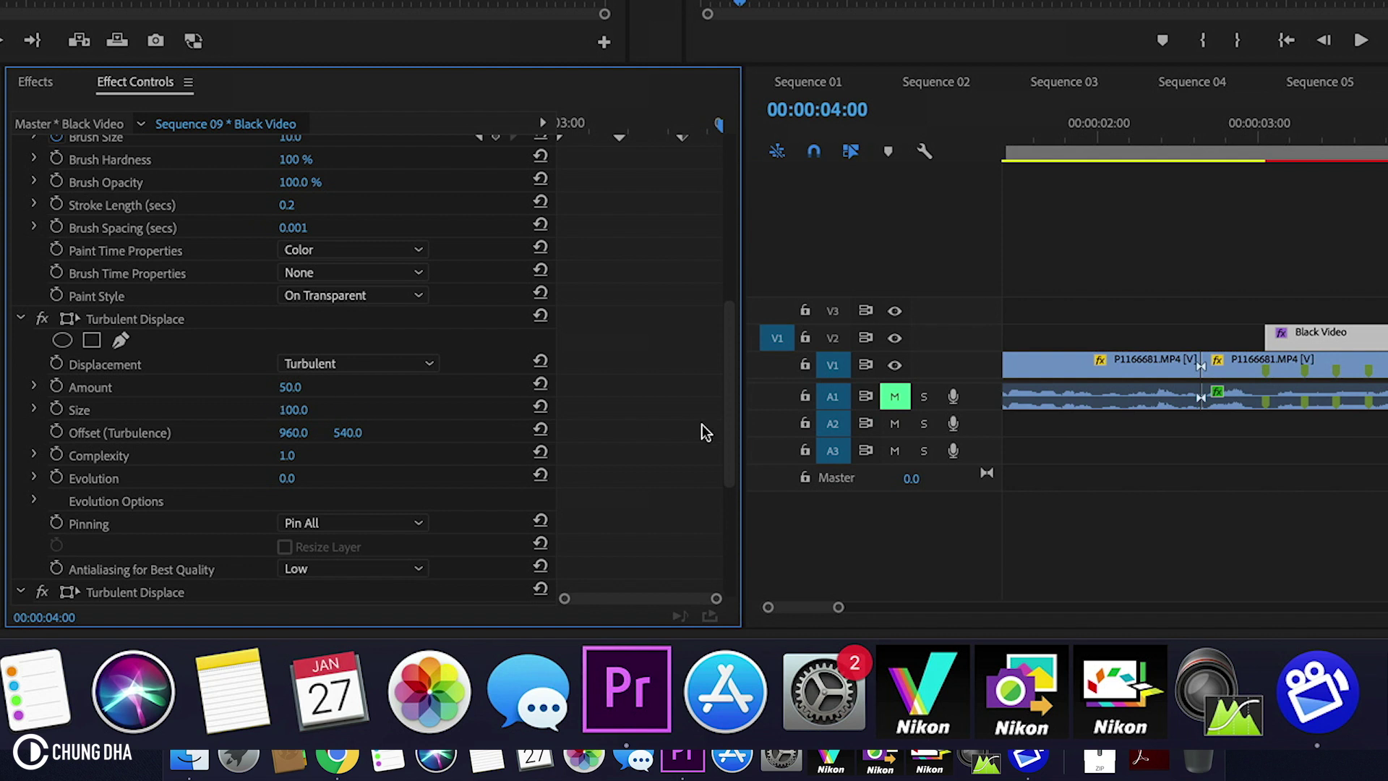
scroll(706, 432, "down", 3)
scroll(705, 432, "down", 1)
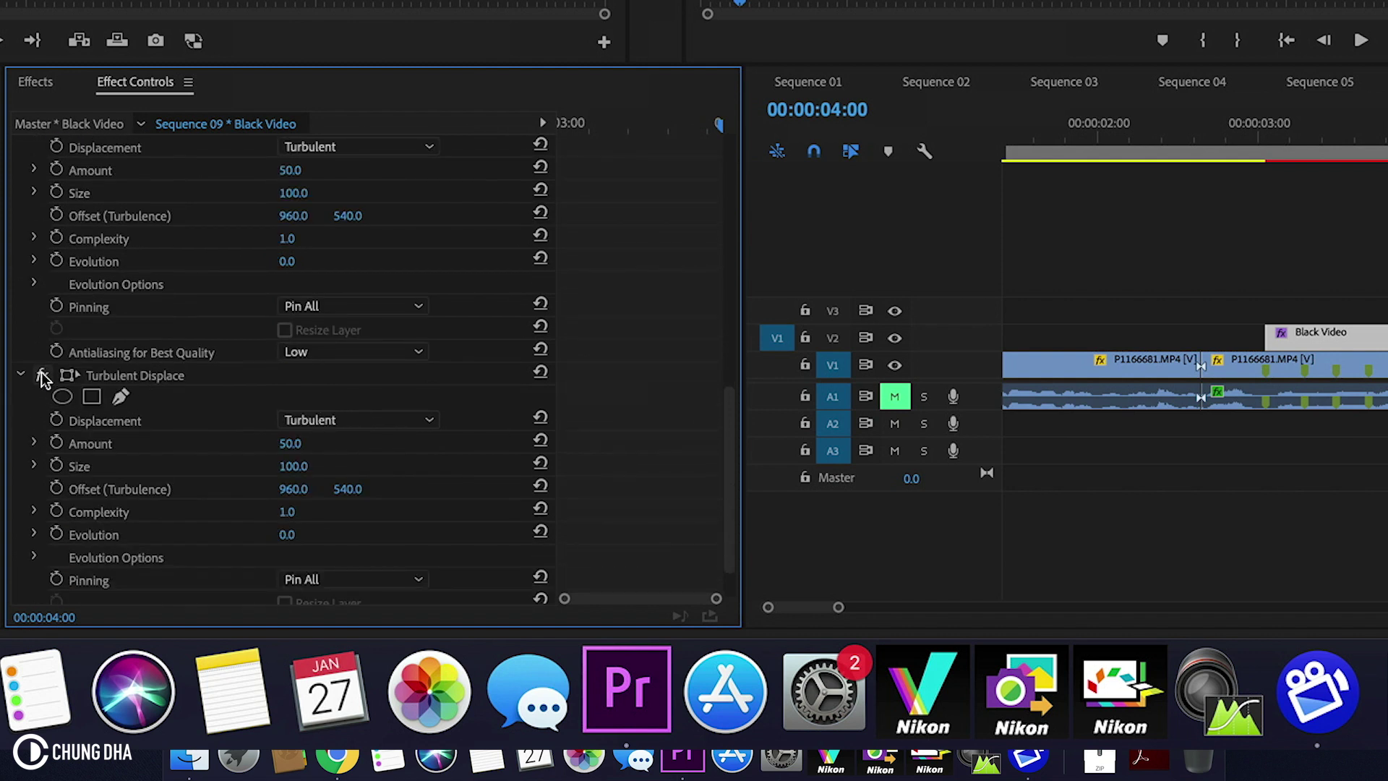
left_click(42, 375)
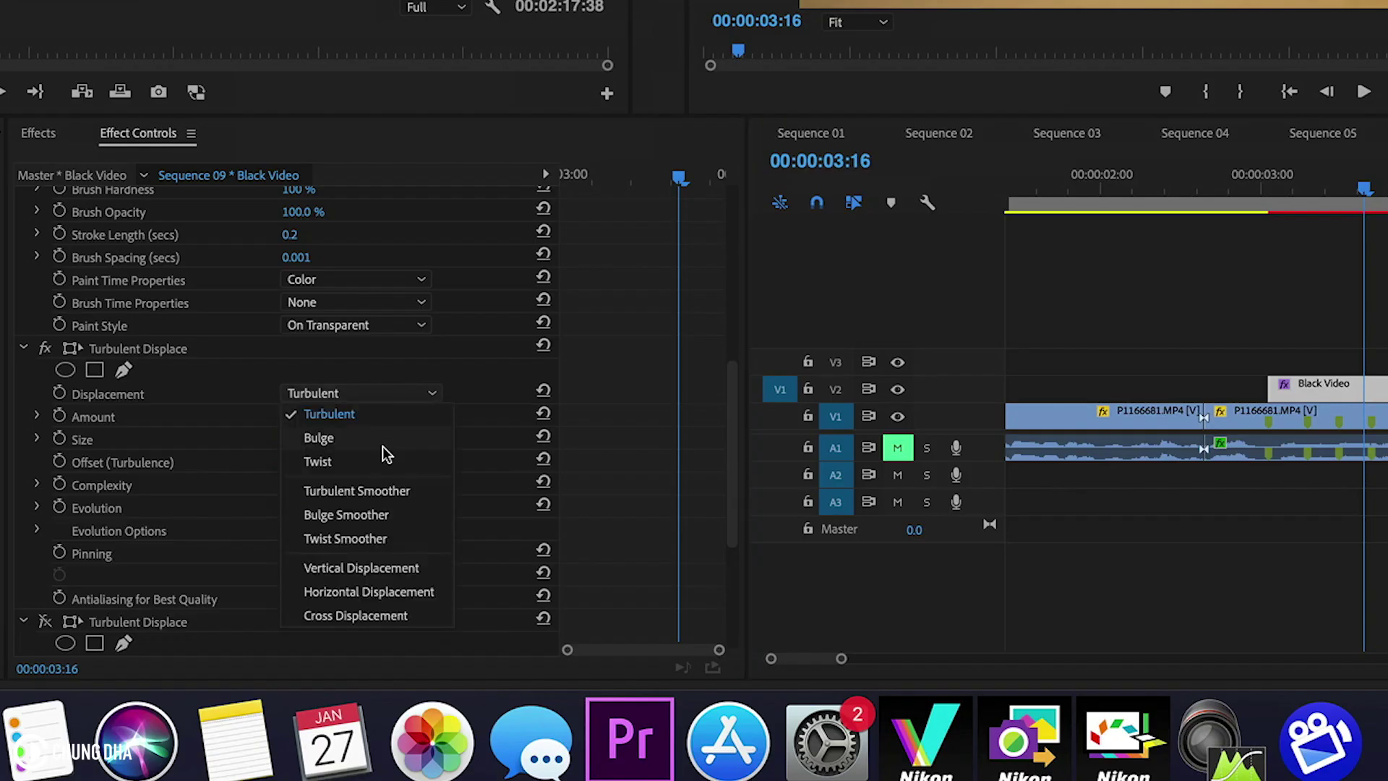
- Set Displacement to Twist with Amount 45, Size 23 and Complexity 3.5
left_click(379, 451)
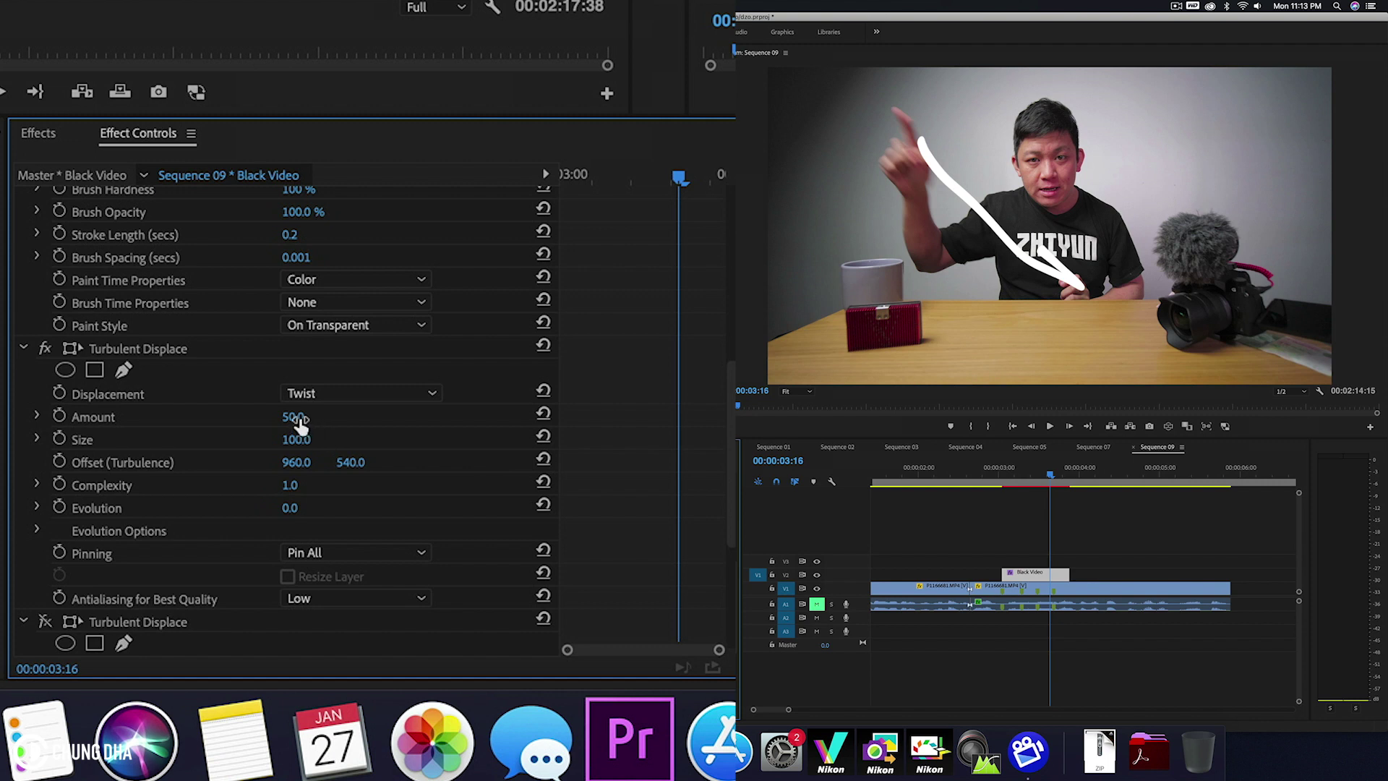
left_click_drag(1013, 474, 1039, 480)
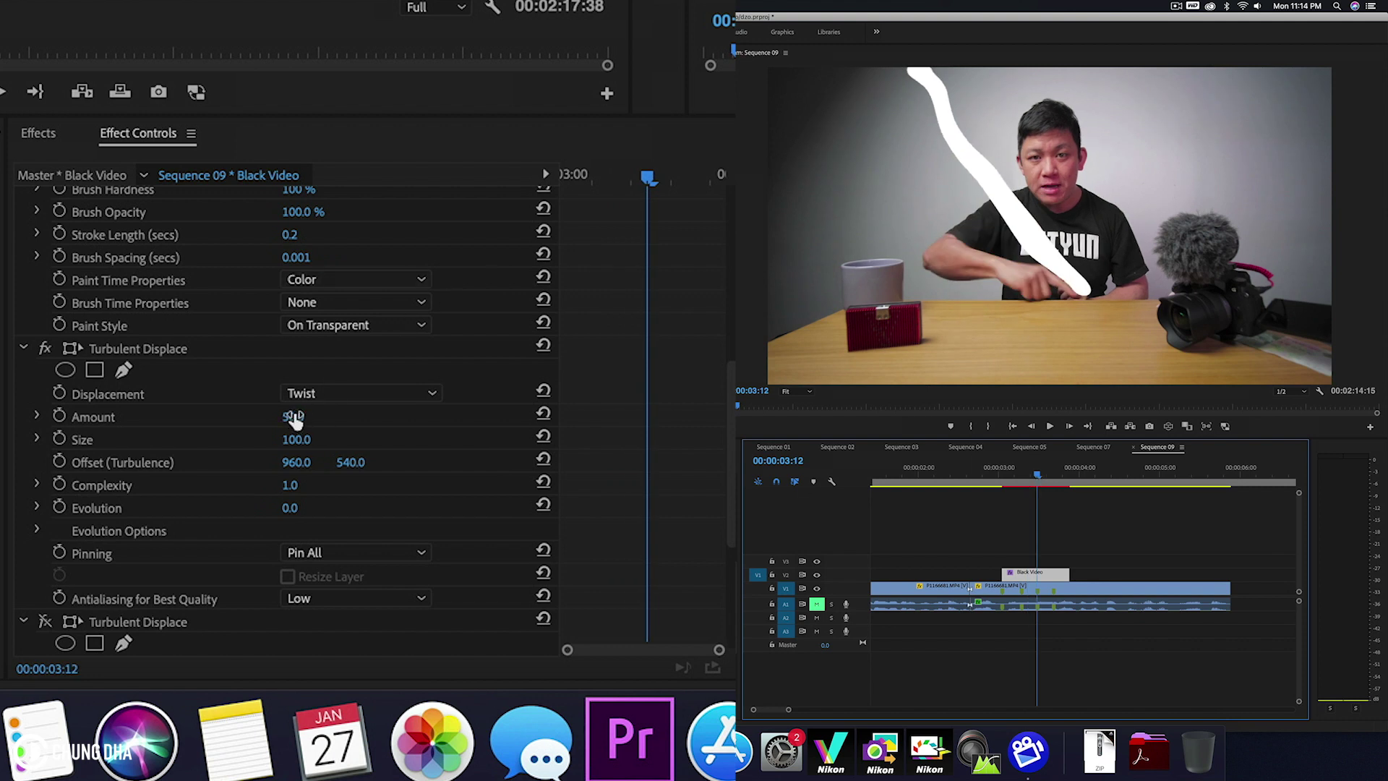
mouse_move(295, 419)
left_mouse_down()
mouse_move(436, 420)
mouse_move(269, 417)
left_mouse_up()
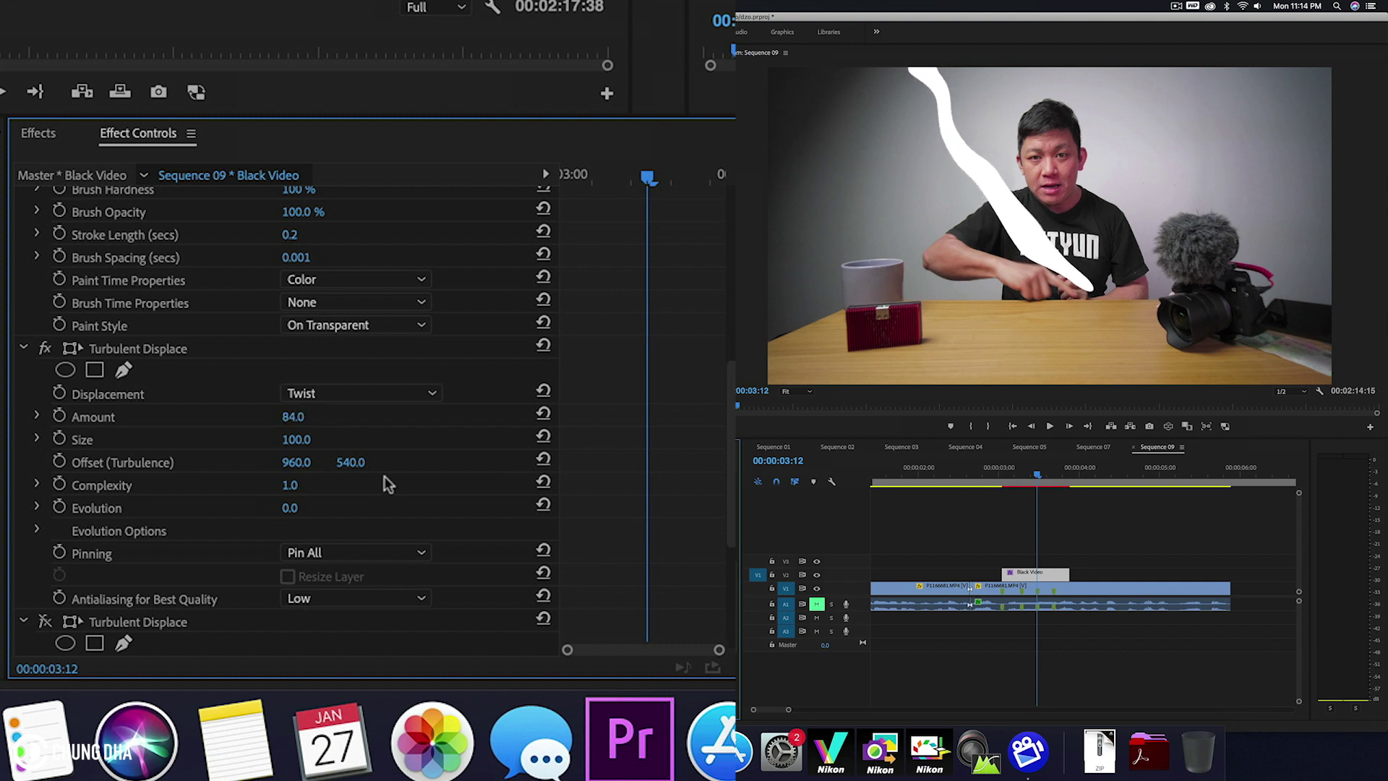
mouse_move(292, 484)
left_mouse_down()
mouse_move(357, 485)
mouse_move(306, 484)
left_mouse_up()
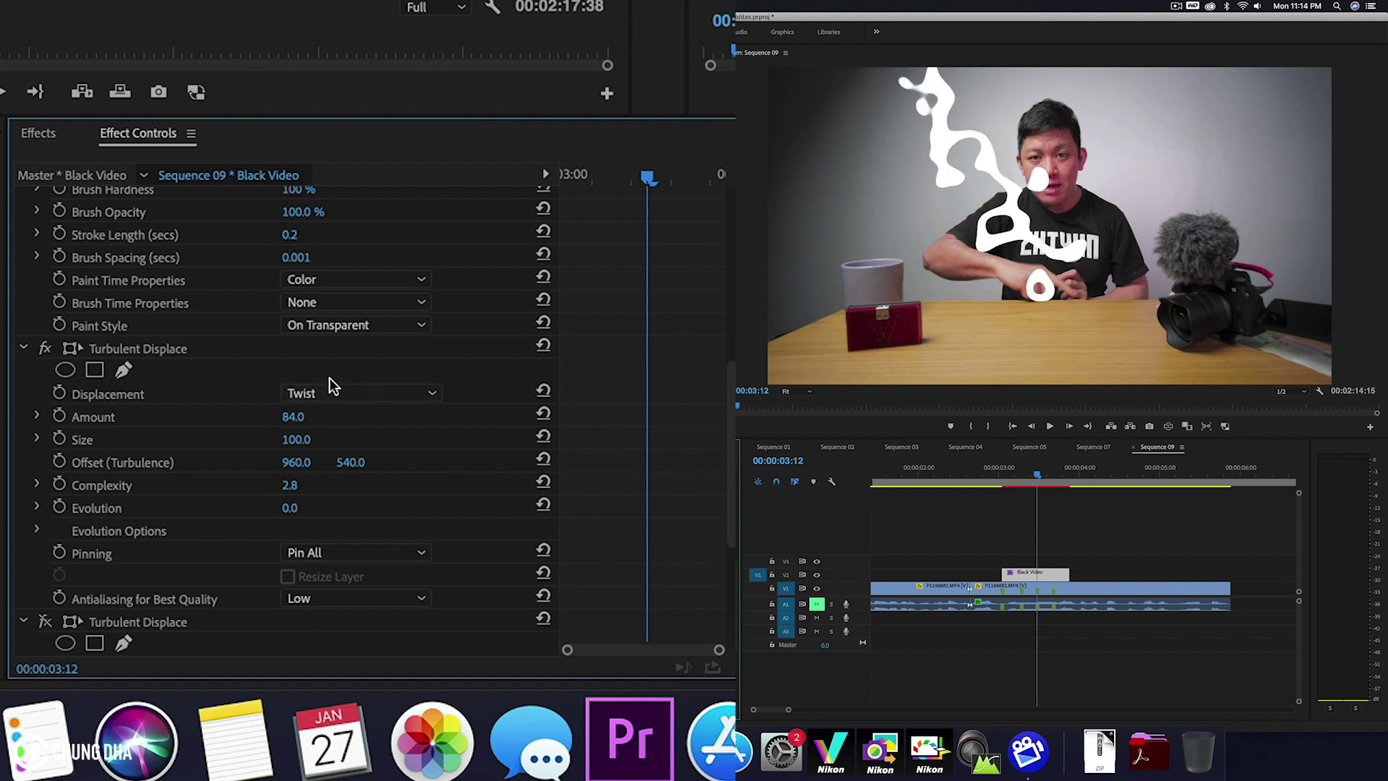
left_click_drag(296, 417, 311, 417)
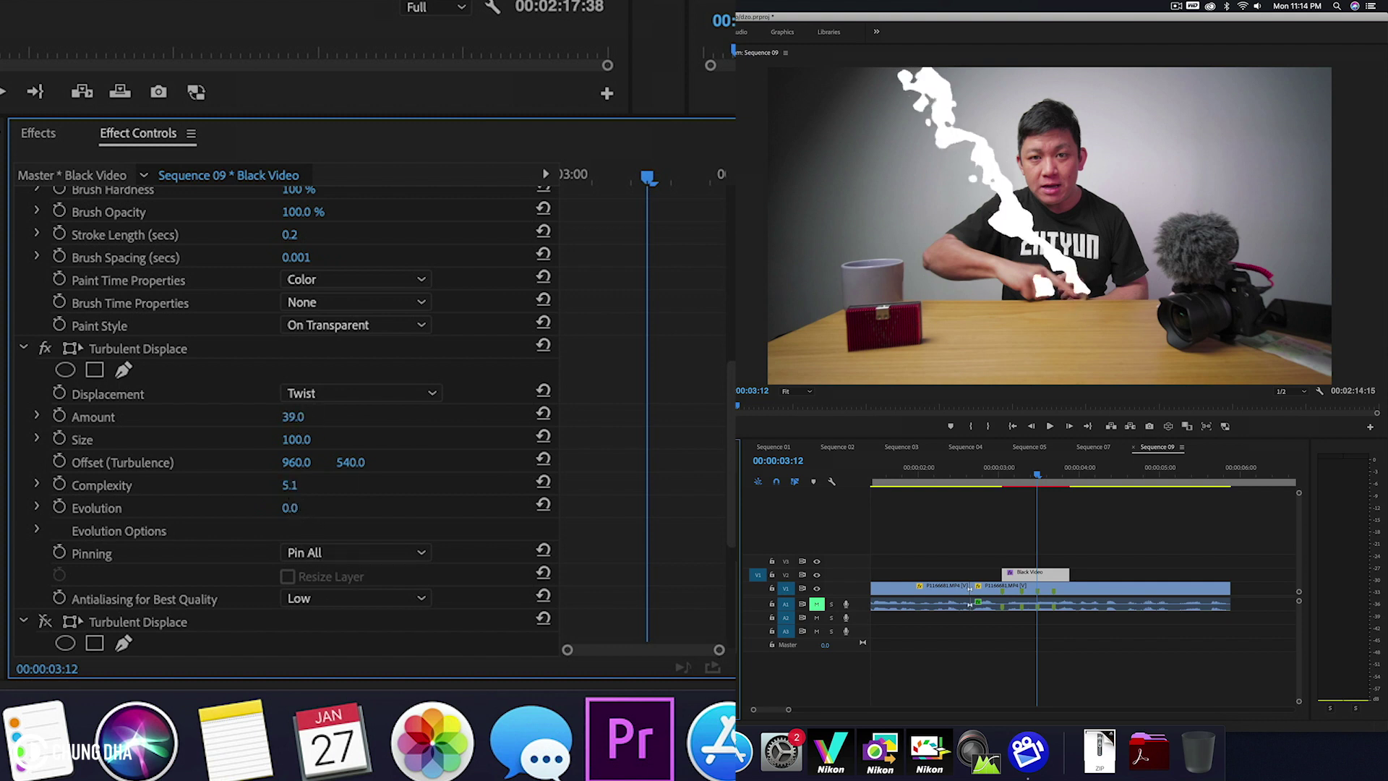
left_click_drag(289, 485, 309, 485)
mouse_move(293, 439)
left_mouse_down()
mouse_move(242, 439)
mouse_move(259, 439)
left_mouse_up()
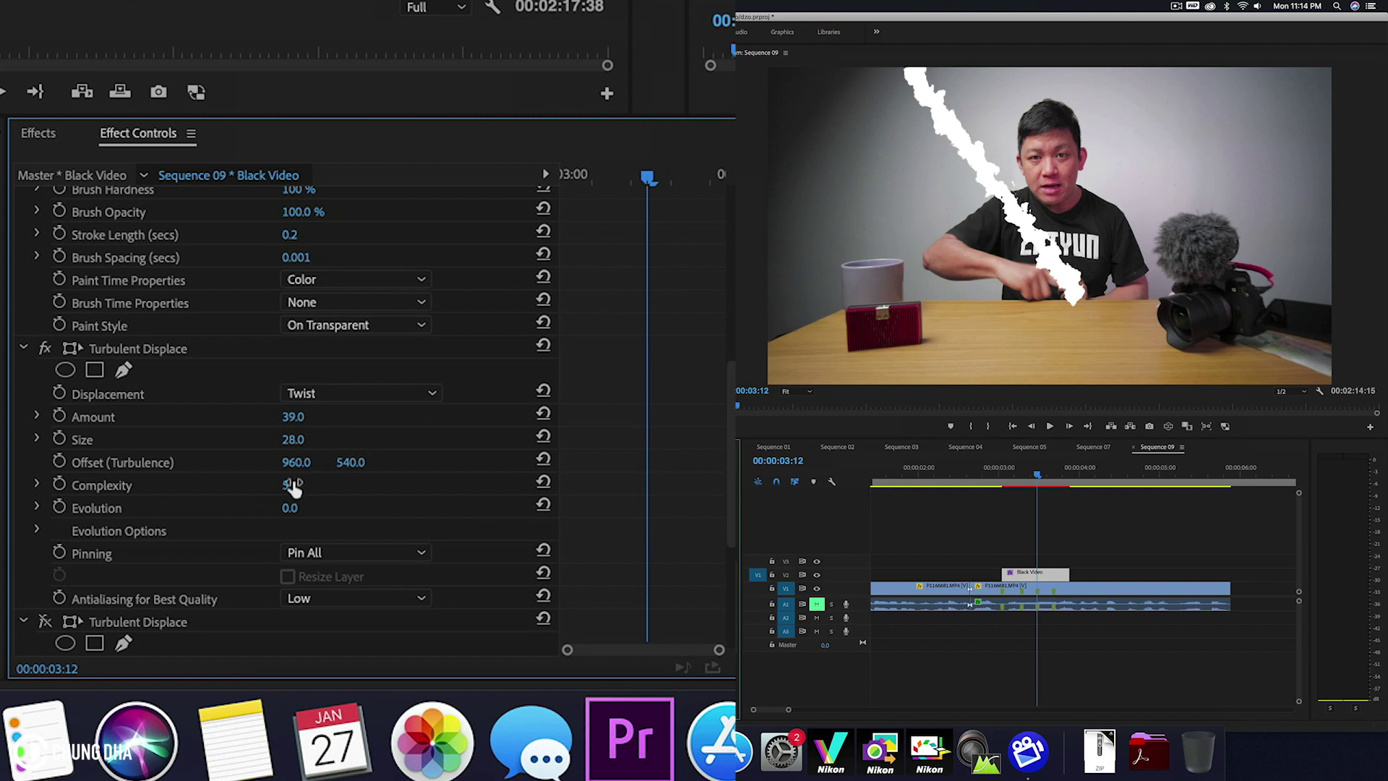
mouse_move(289, 484)
left_mouse_down()
mouse_move(265, 484)
mouse_move(291, 484)
left_mouse_up()
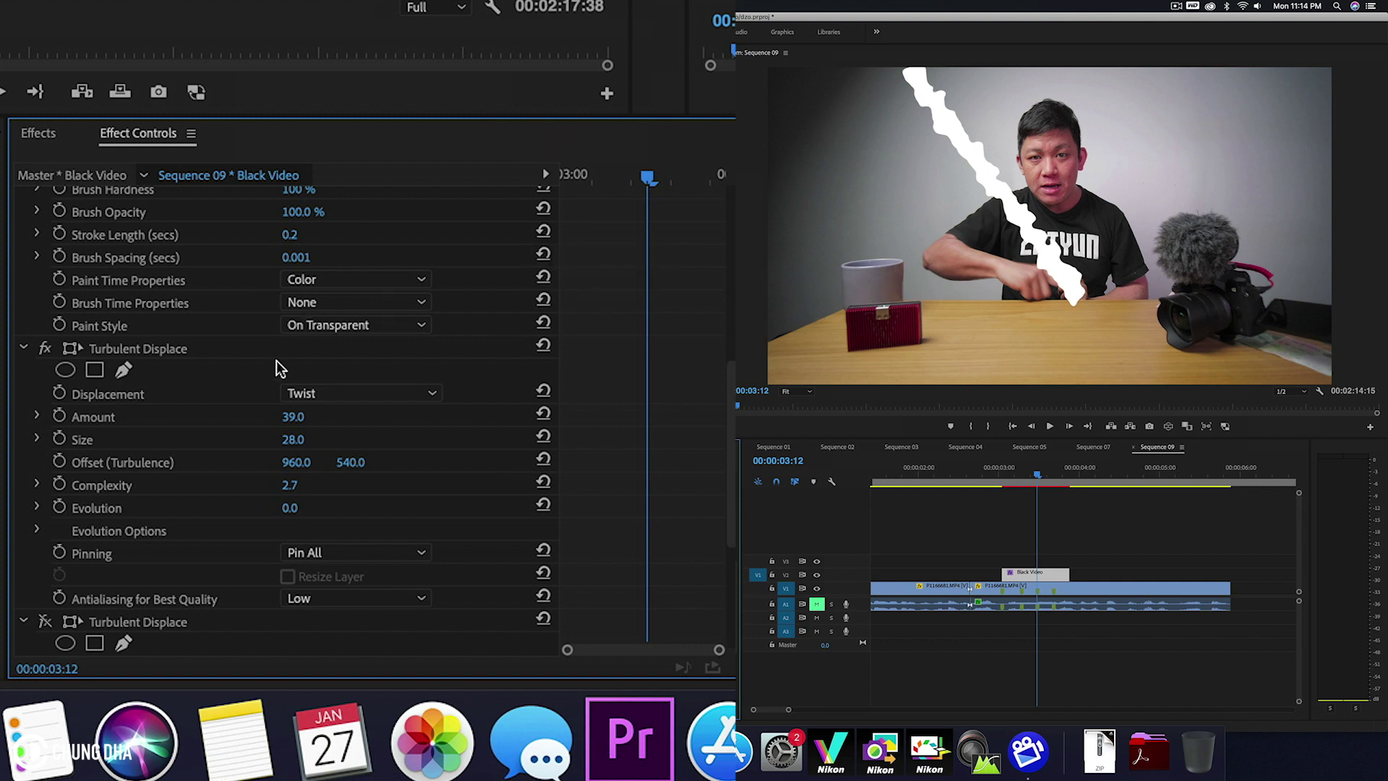
mouse_move(293, 416)
left_mouse_down()
mouse_move(268, 416)
mouse_move(301, 416)
mouse_move(285, 416)
mouse_move(299, 439)
left_mouse_up()
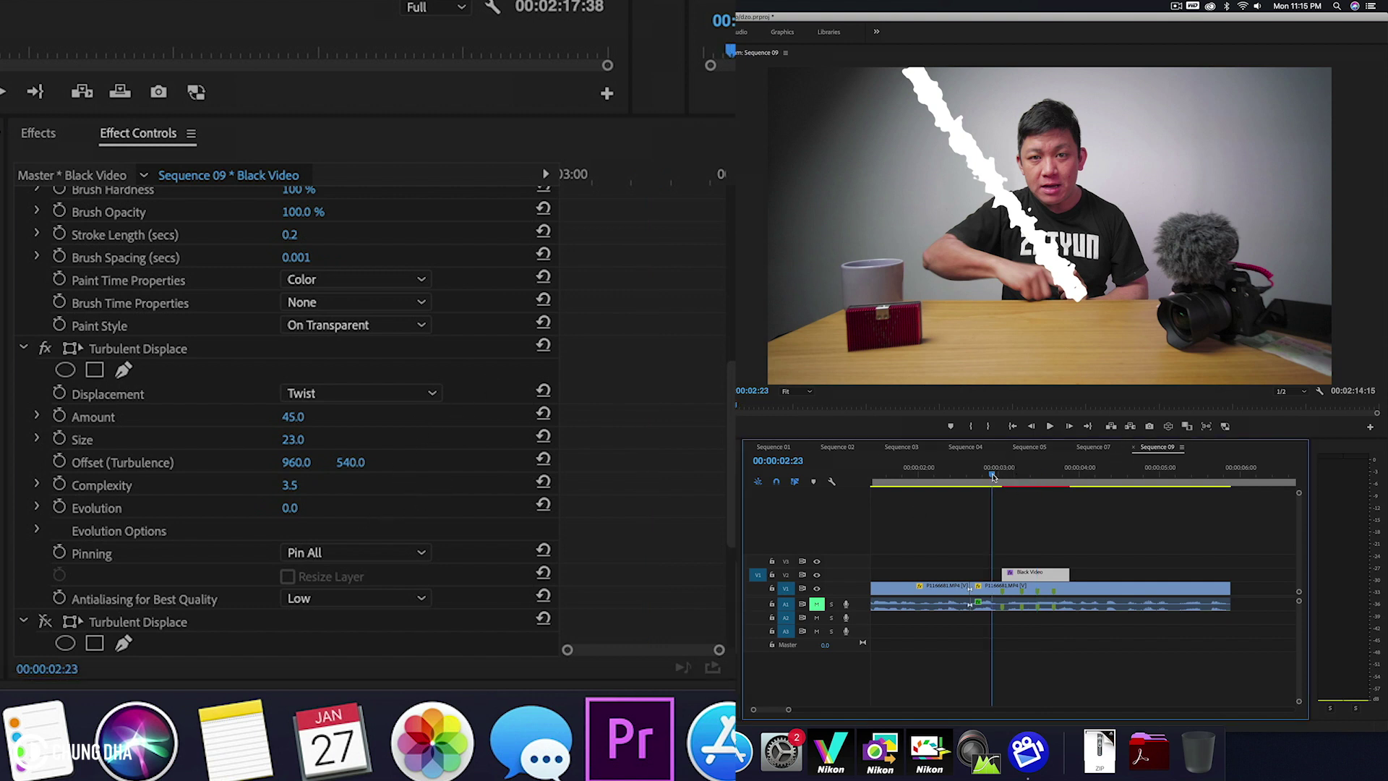
- Play back and step through the jagged lightning stroke animation
left_click(991, 471)
key("space")
key("space")
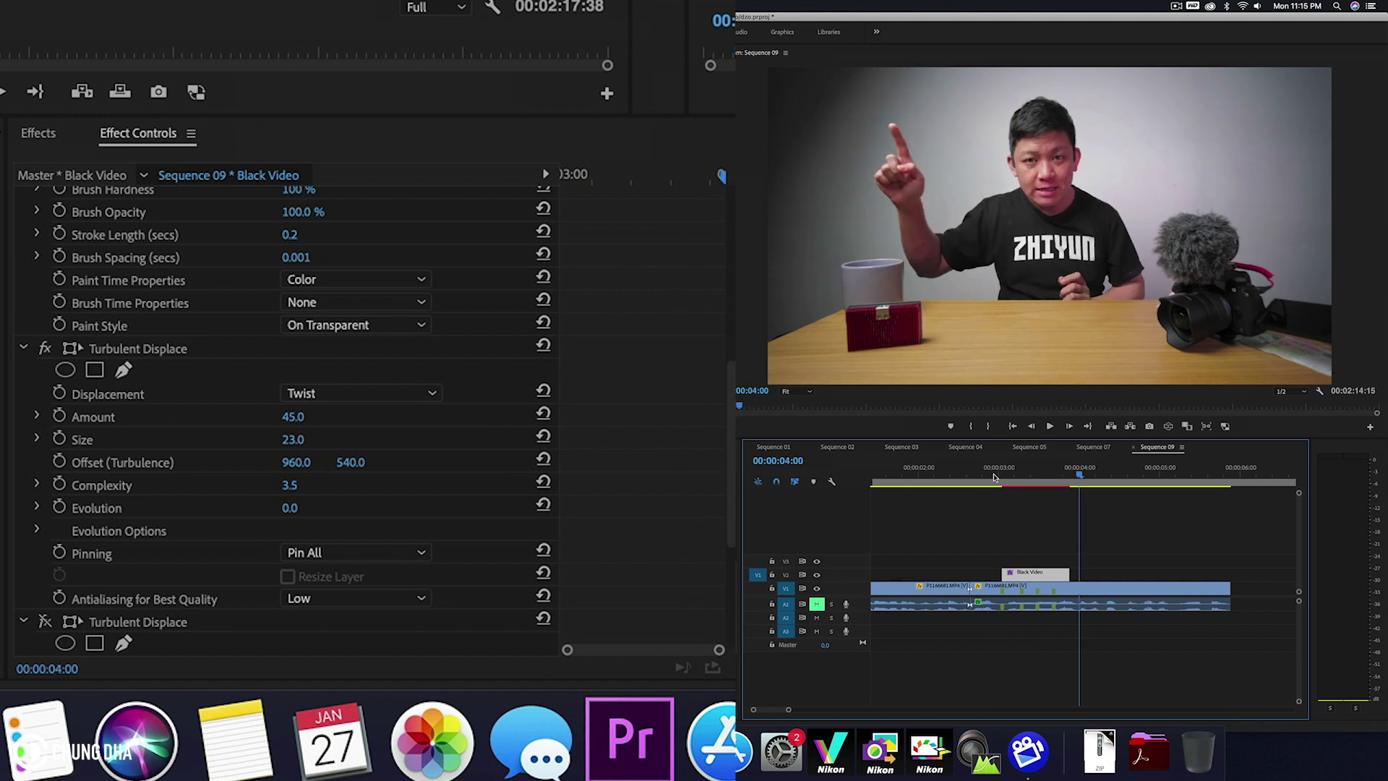
mouse_move(978, 479)
left_mouse_down()
mouse_move(1055, 475)
mouse_move(1008, 478)
mouse_move(1037, 476)
left_mouse_up()
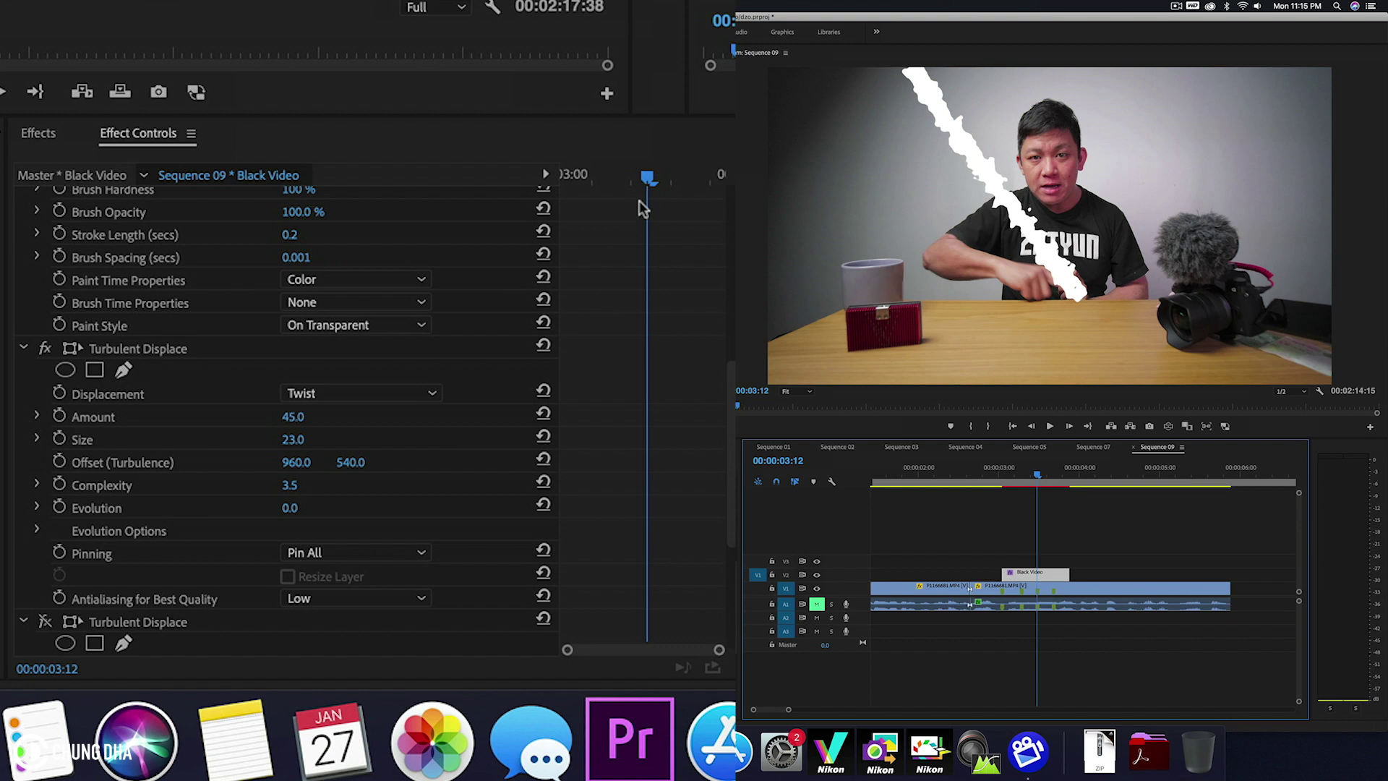
- Keyframe Evolution from 0° at the clip start to 1x0.0° at the clip end
left_click_drag(647, 178, 510, 186)
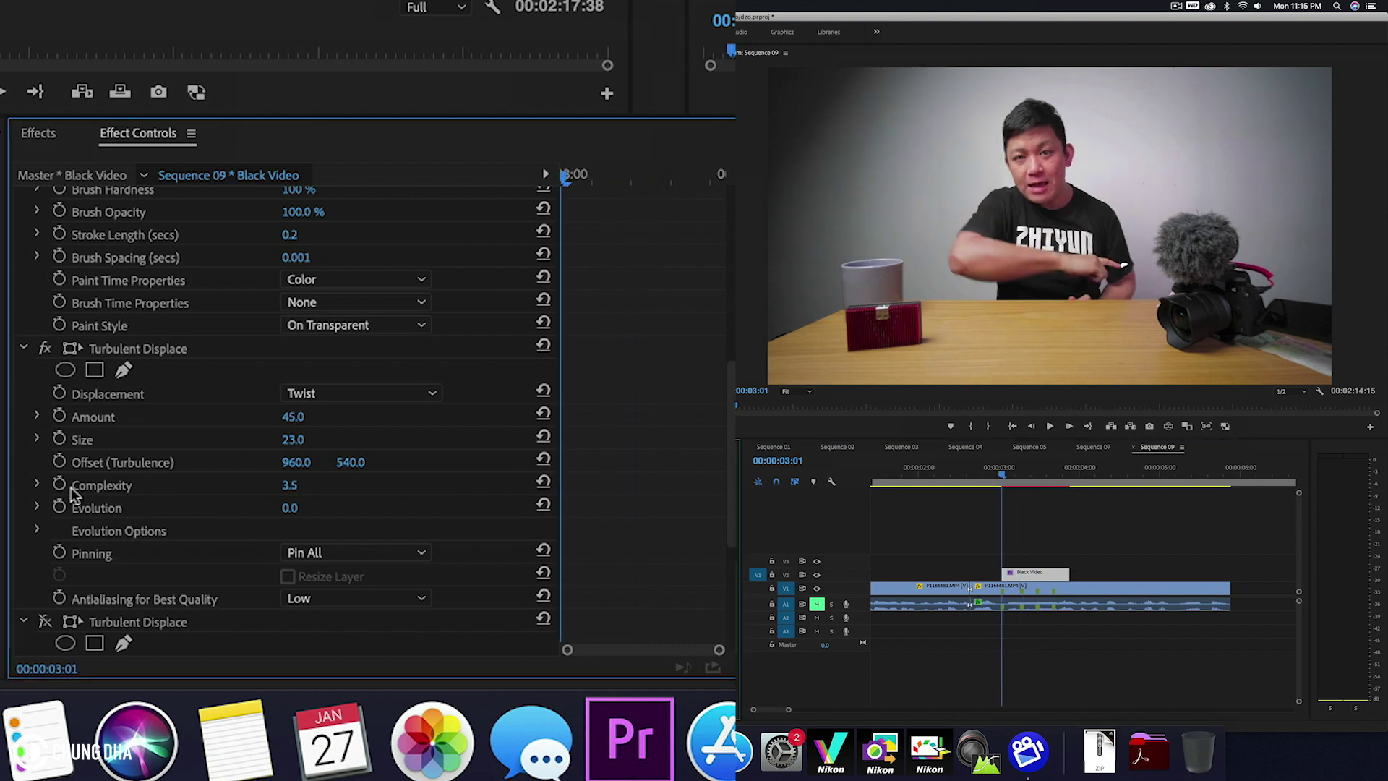
left_click(58, 509)
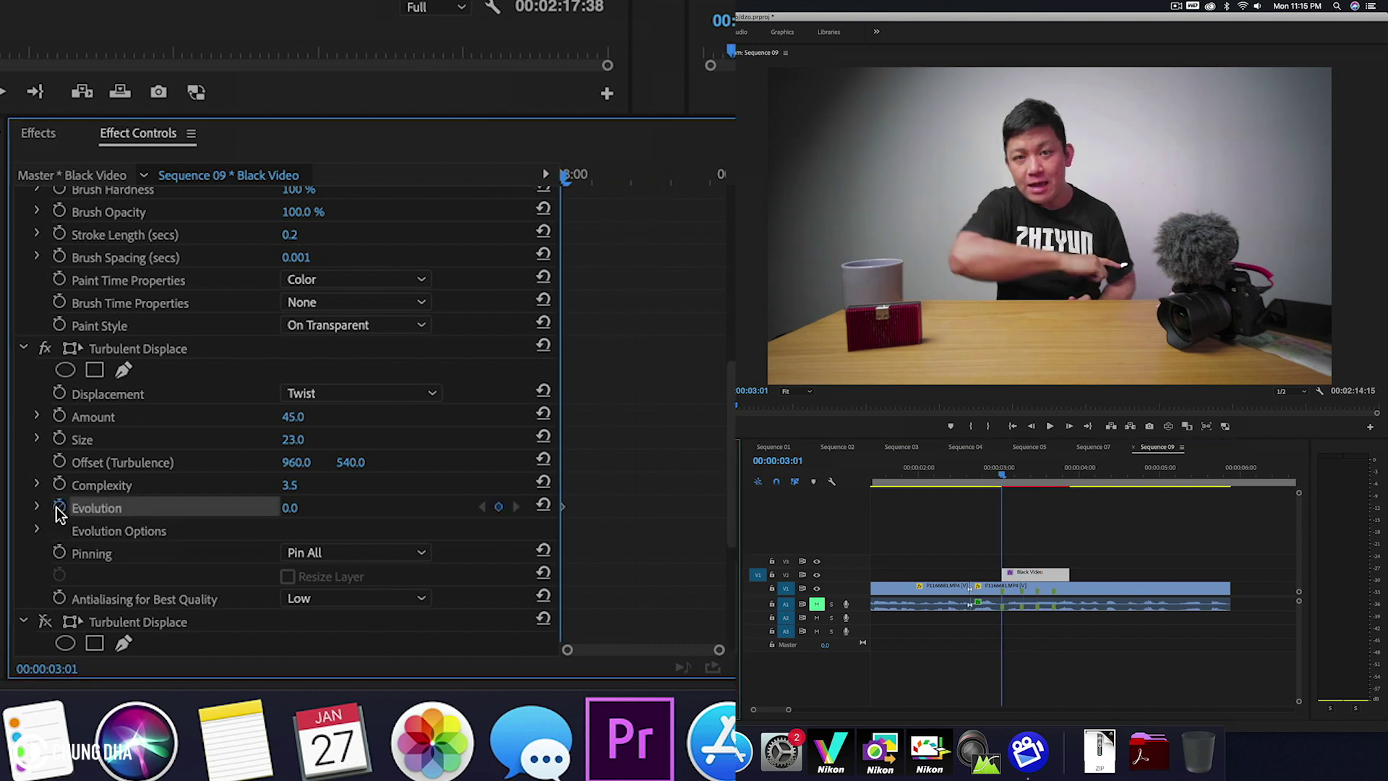
left_click_drag(610, 180, 639, 180)
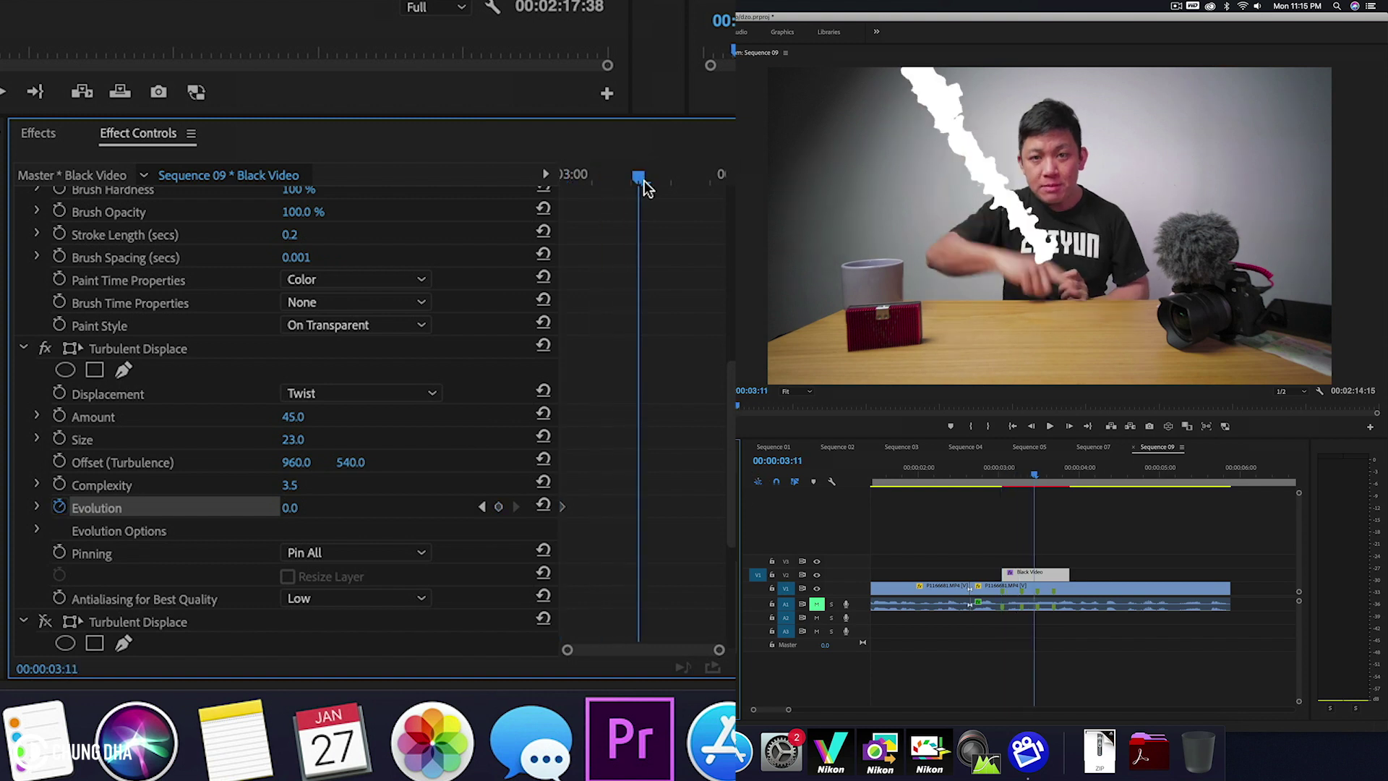
left_click(287, 508)
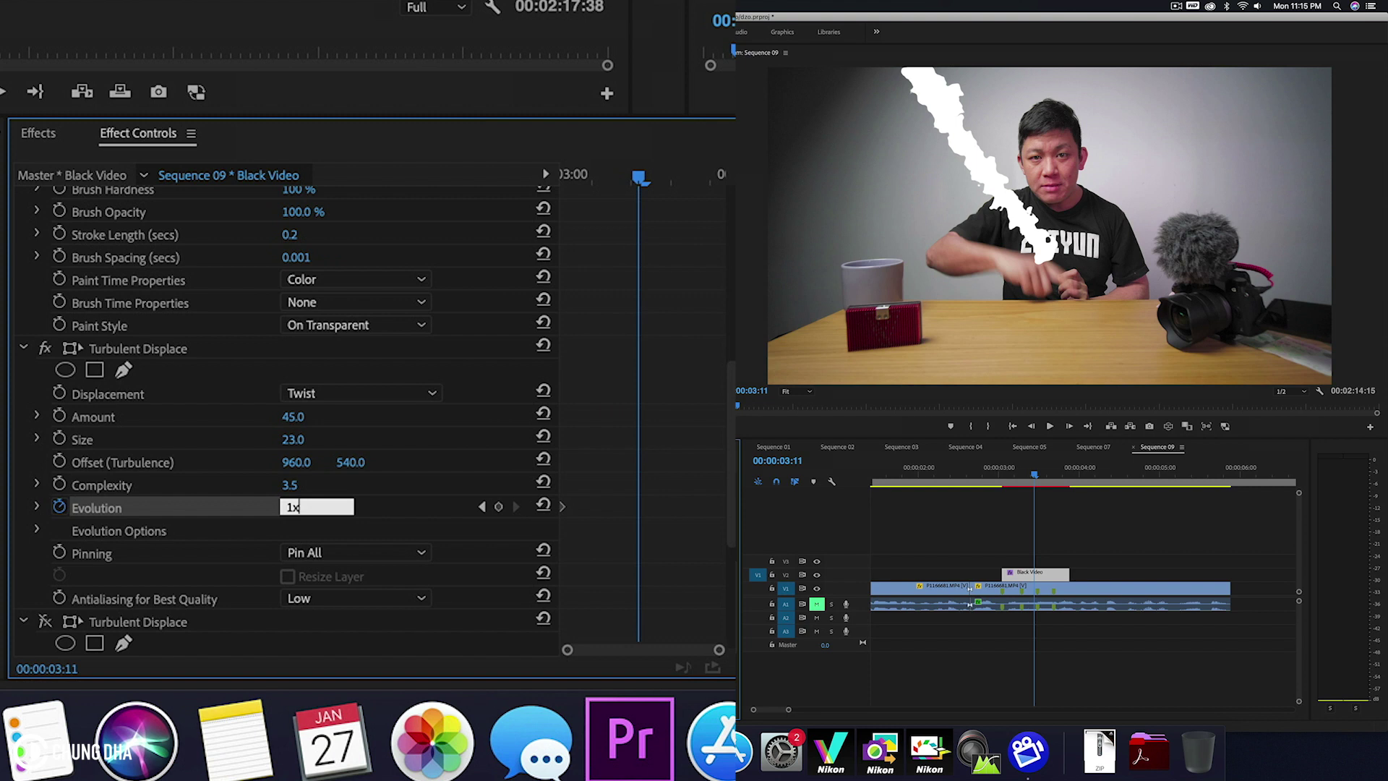
key("Return")
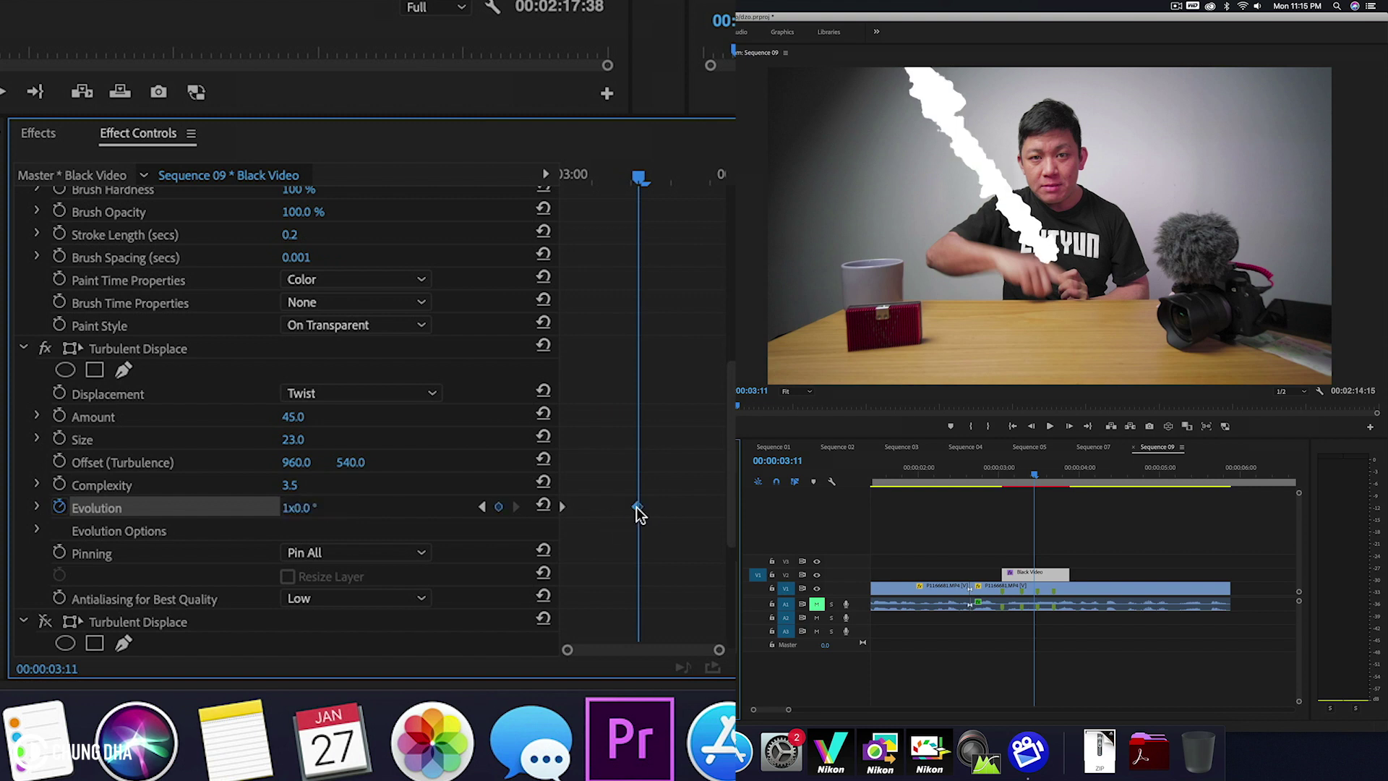
left_click_drag(637, 508, 730, 510)
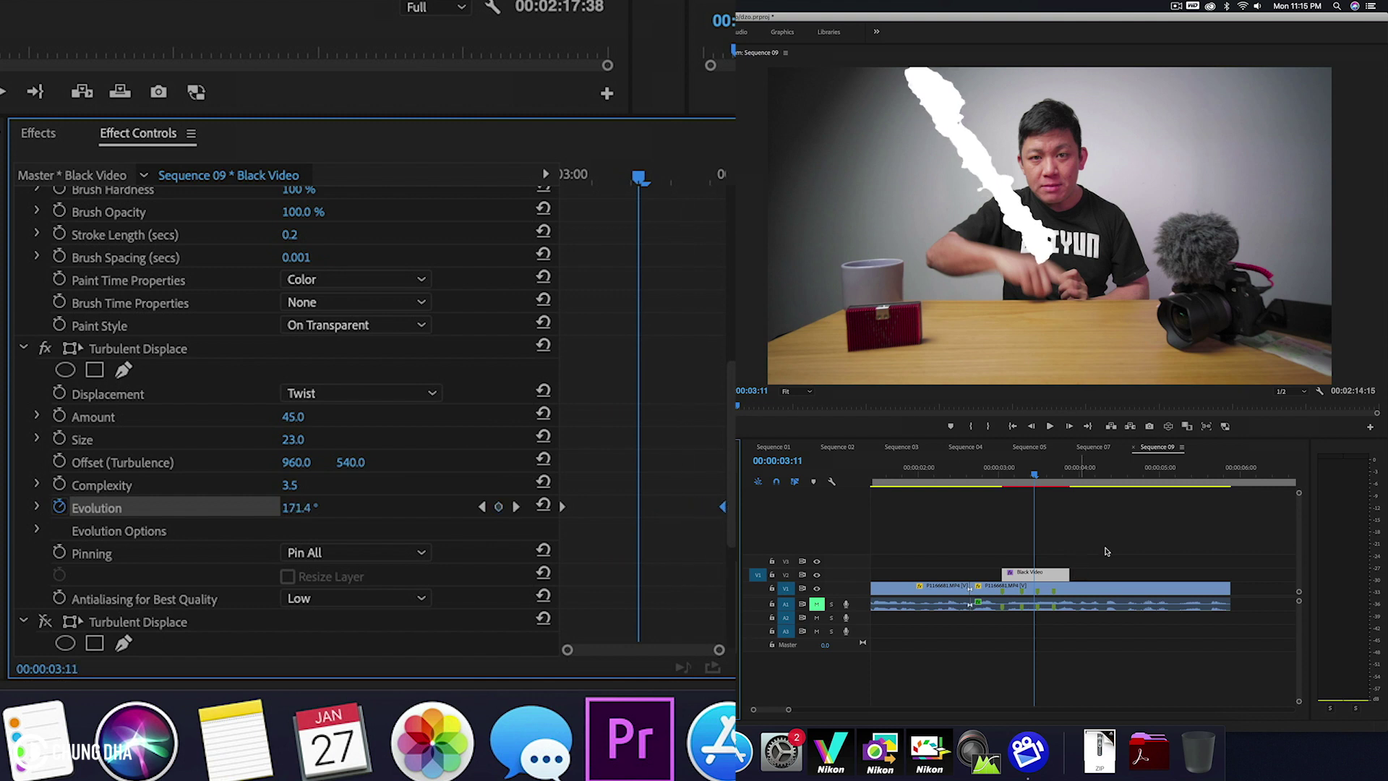
- Preview the flickering lightning animation
left_click(997, 481)
key("space")
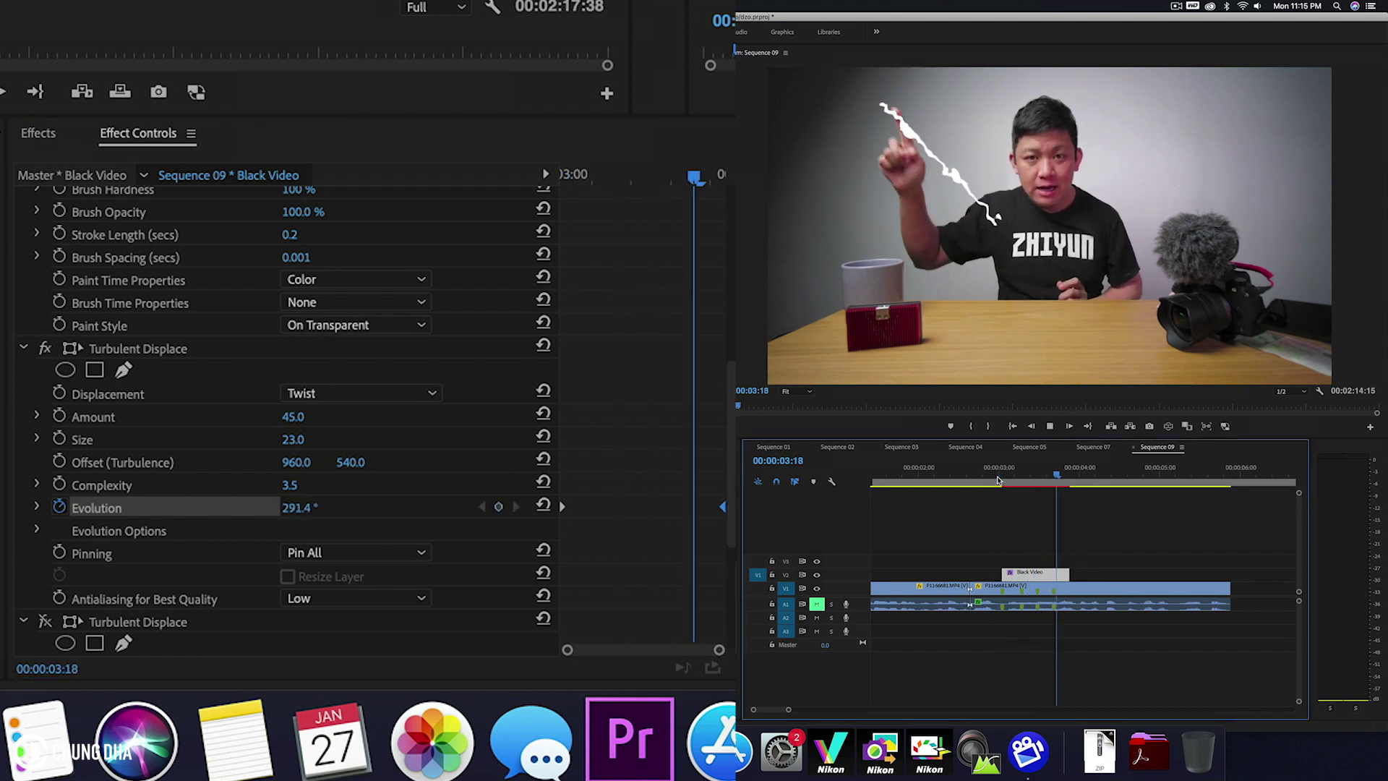
mouse_move(998, 481)
left_mouse_down()
mouse_move(1101, 472)
mouse_move(1002, 472)
mouse_move(1072, 474)
left_mouse_up()
- Keyframe the second Evolution from 0° at the clip start to 180° around 3:21
scroll(506, 361, "down", 4)
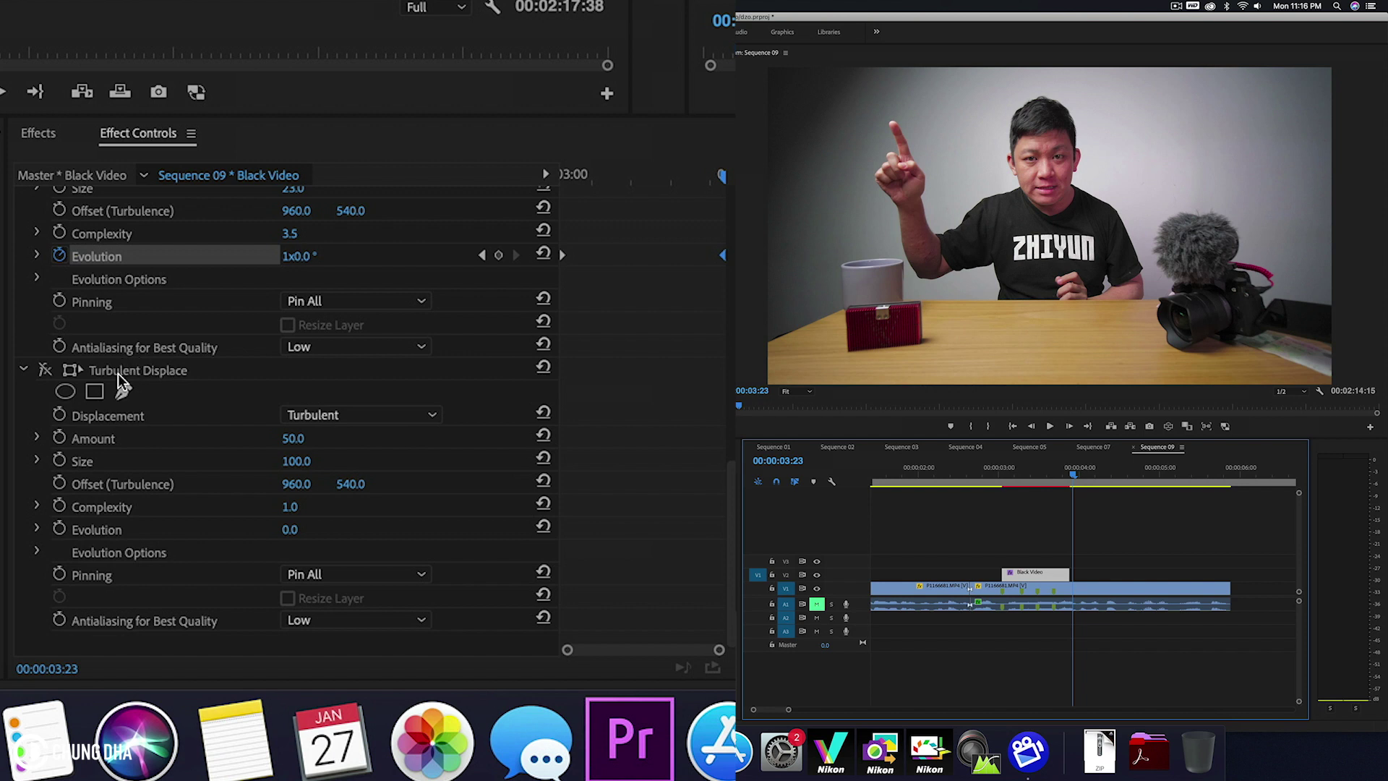
left_click(48, 371)
key("Up")
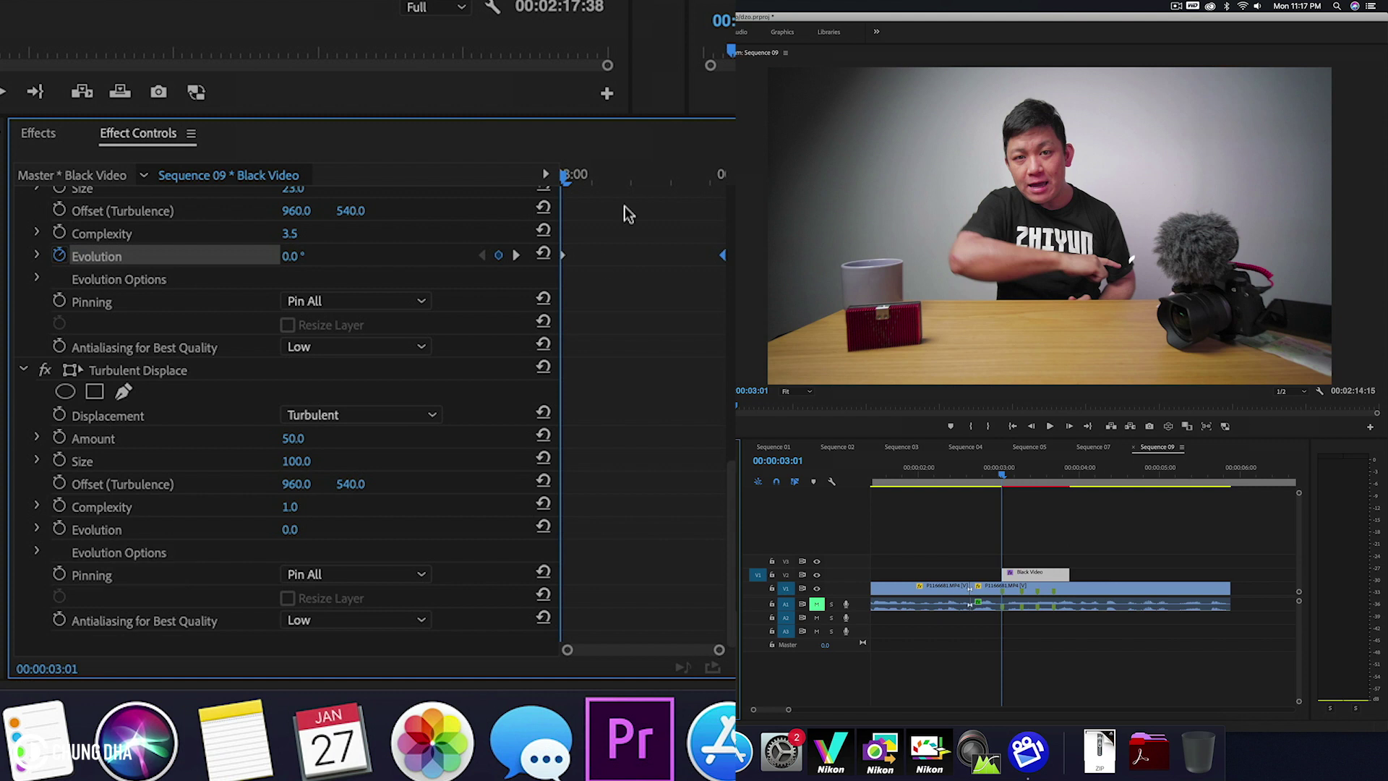
left_click(59, 529)
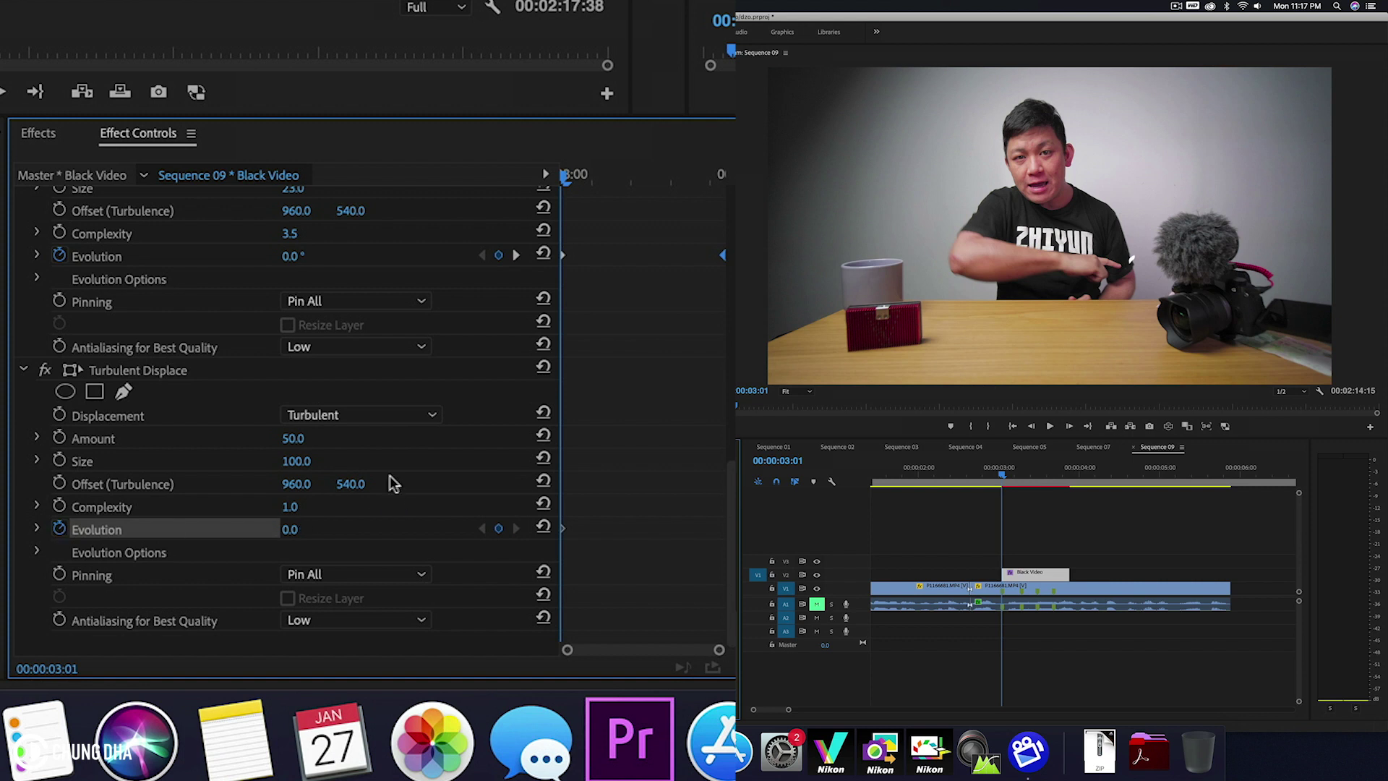
left_click_drag(589, 181, 644, 192)
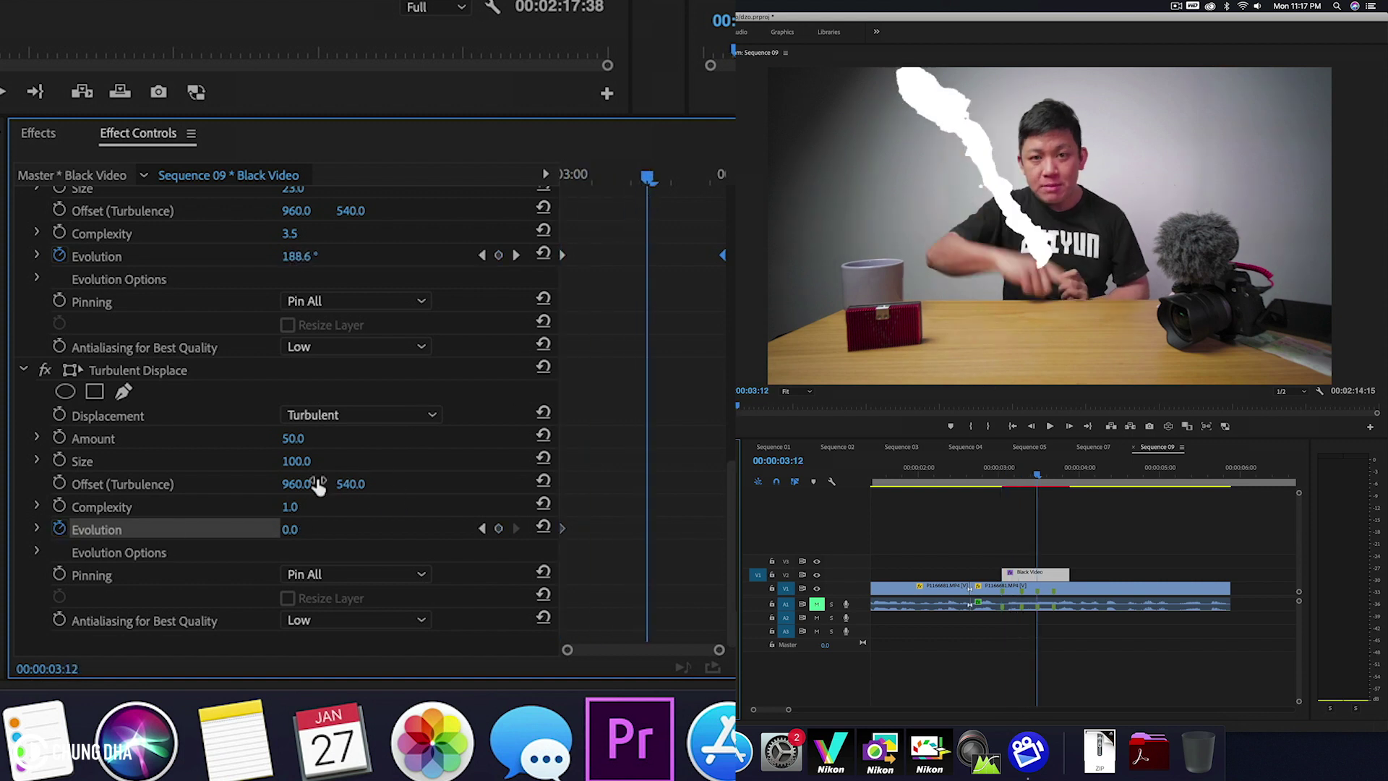
left_click(318, 526)
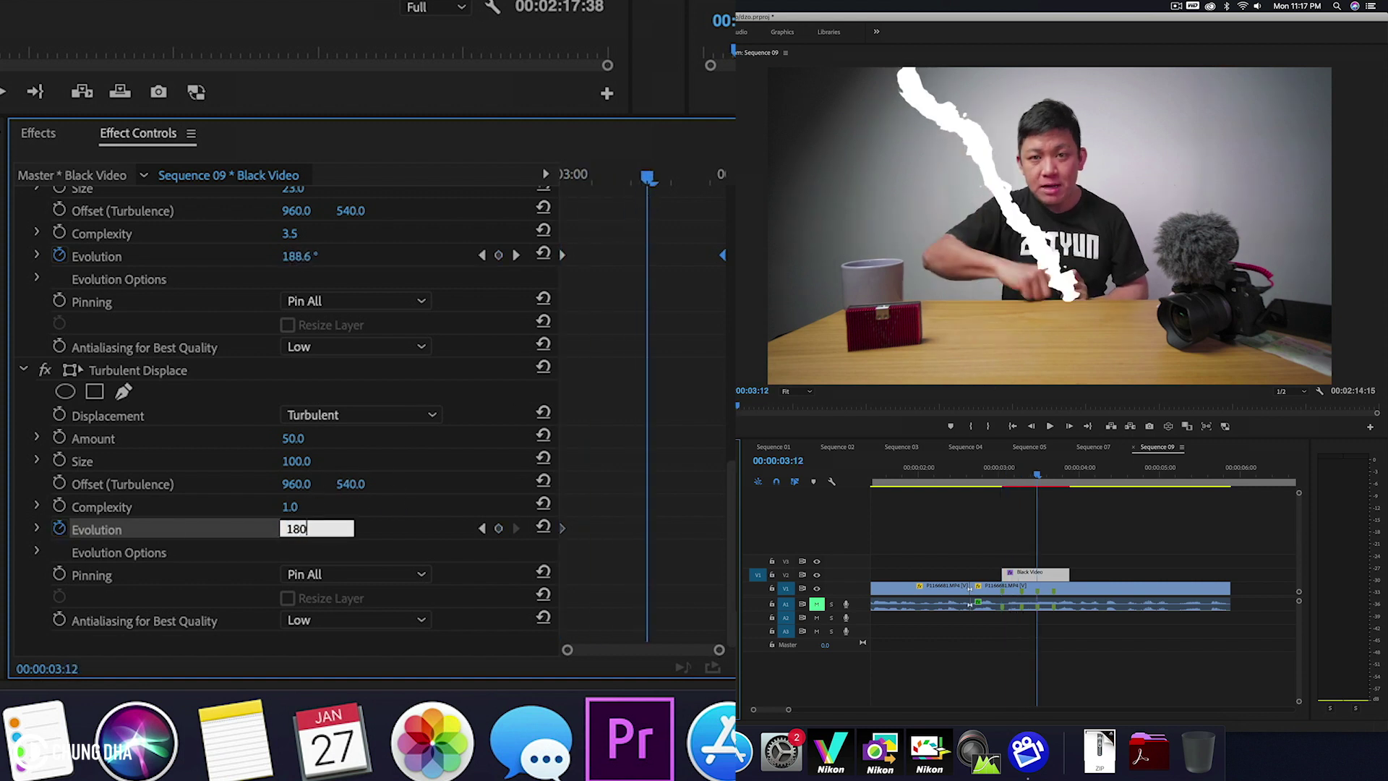
key("Return")
left_click_drag(647, 528, 701, 533)
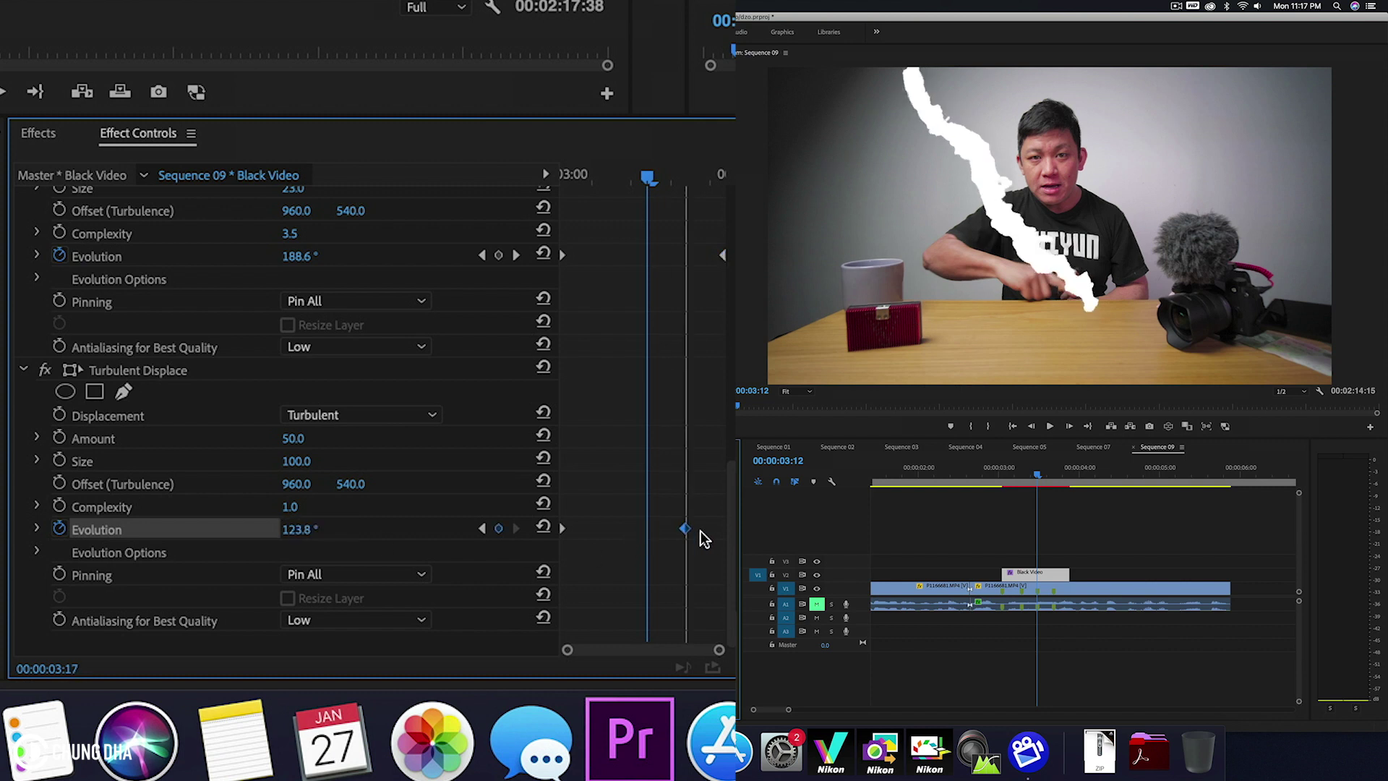
- Play back from 2:24 and step through the animated lightning frames
left_click(995, 476)
key("space")
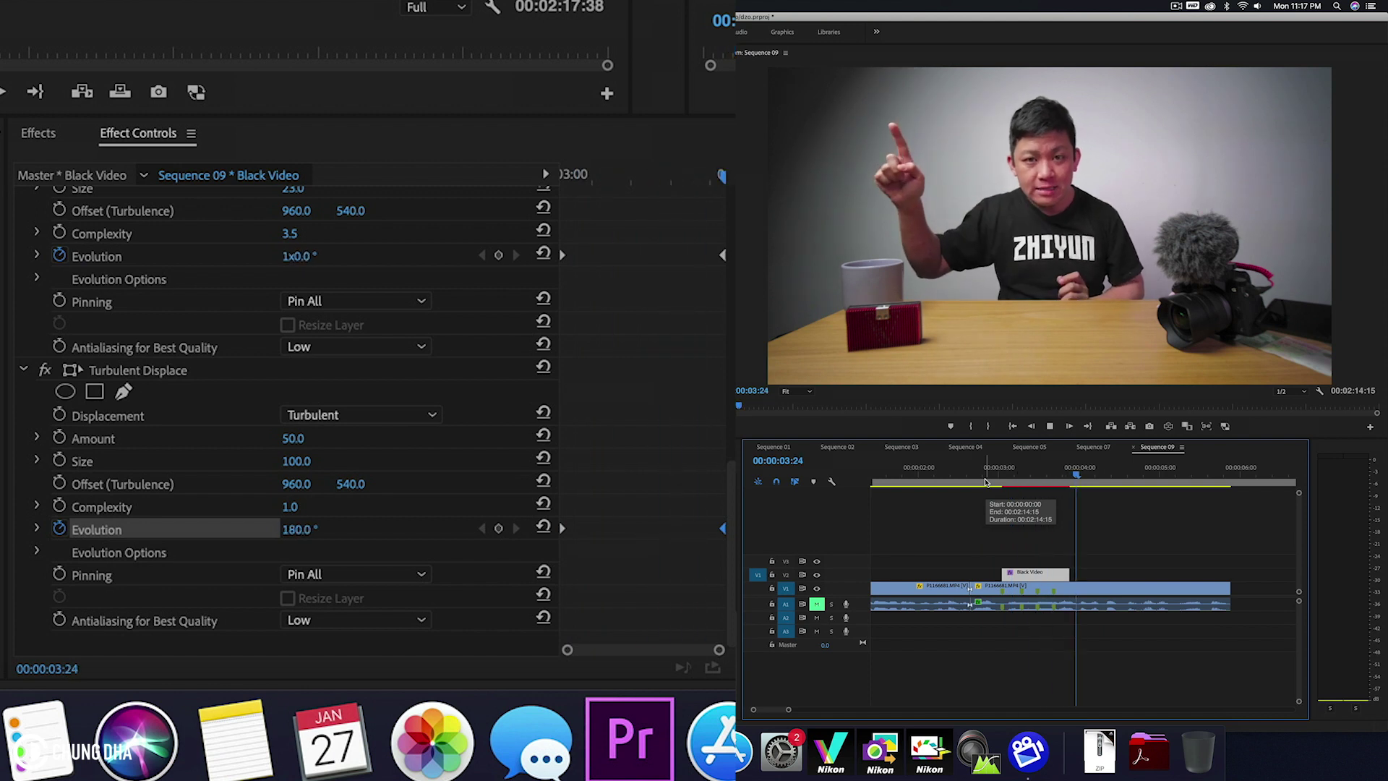
left_click_drag(985, 478, 1025, 480)
key("space")
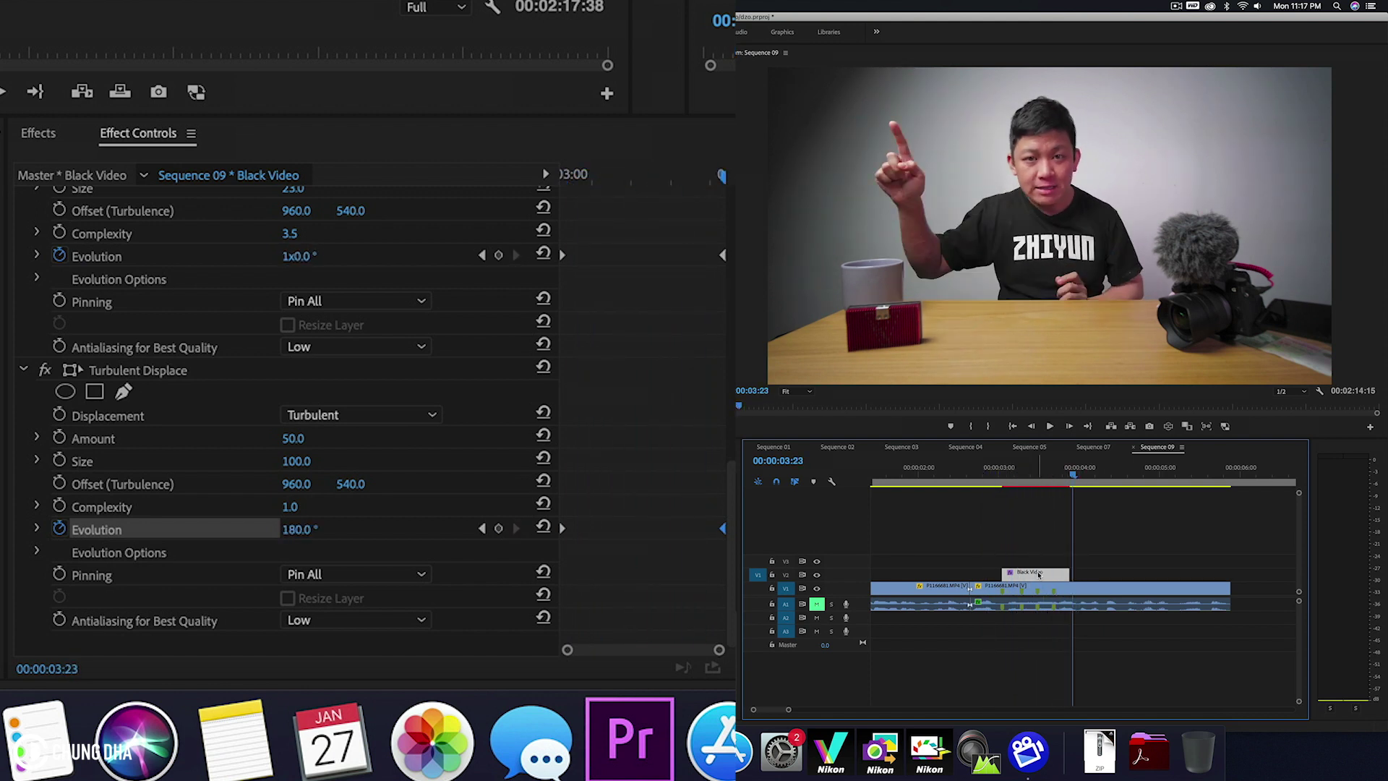
mouse_move(1003, 475)
left_mouse_down()
mouse_move(1072, 476)
mouse_move(1022, 476)
left_mouse_up()
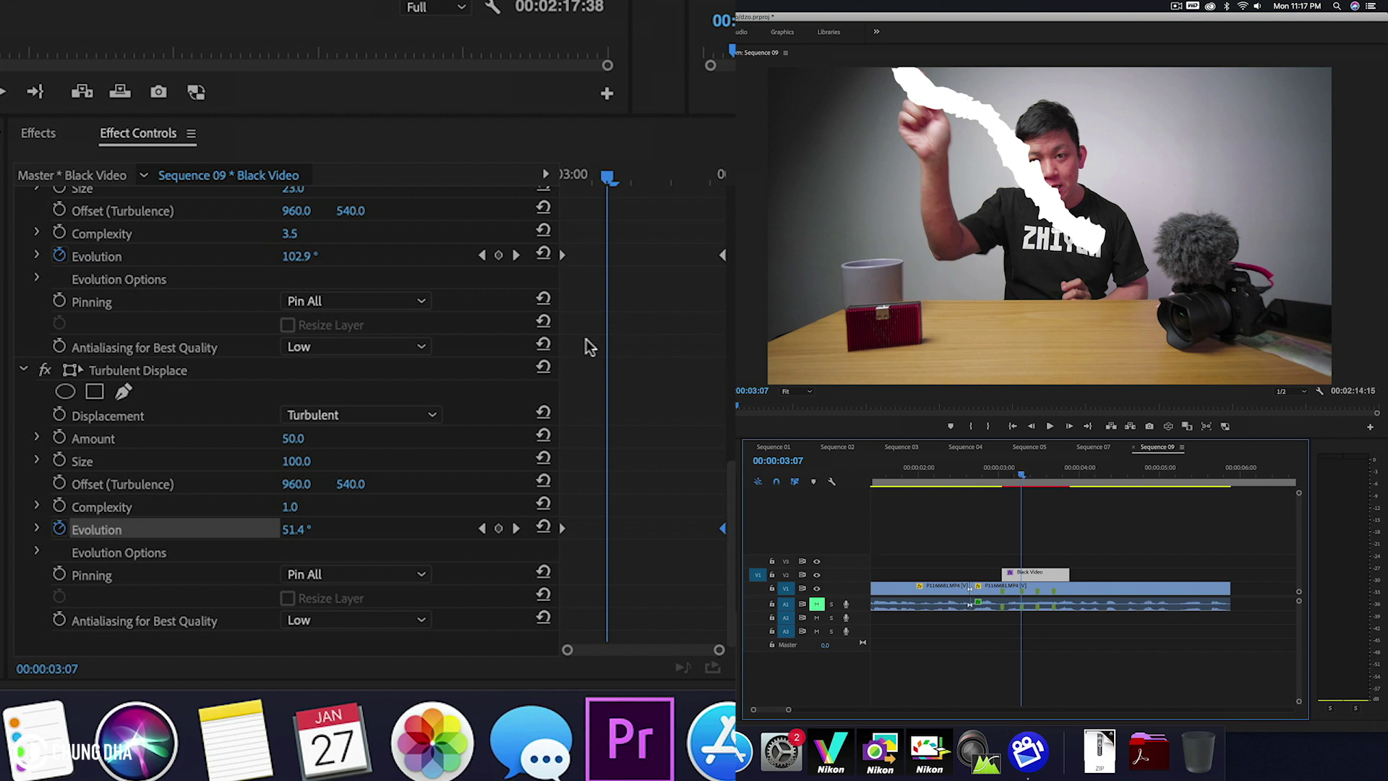
- Set Antialiasing for Best Quality to High on both Turbulent Displace effects
left_click(318, 350)
left_click(330, 394)
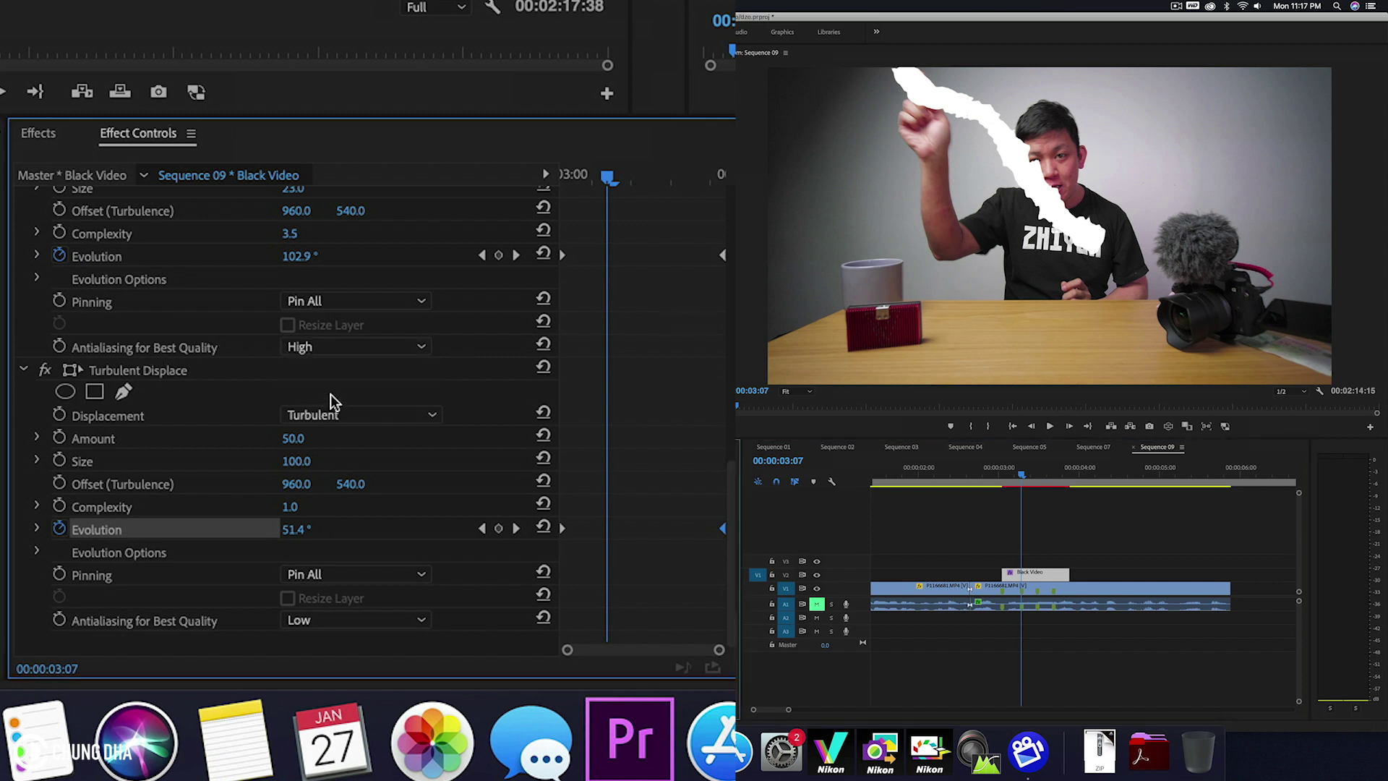
left_click(335, 619)
left_click(331, 663)
- Play back from about 3:00, then Alt-drag a copy of the Black Video onto V3
left_click(1001, 473)
key("space")
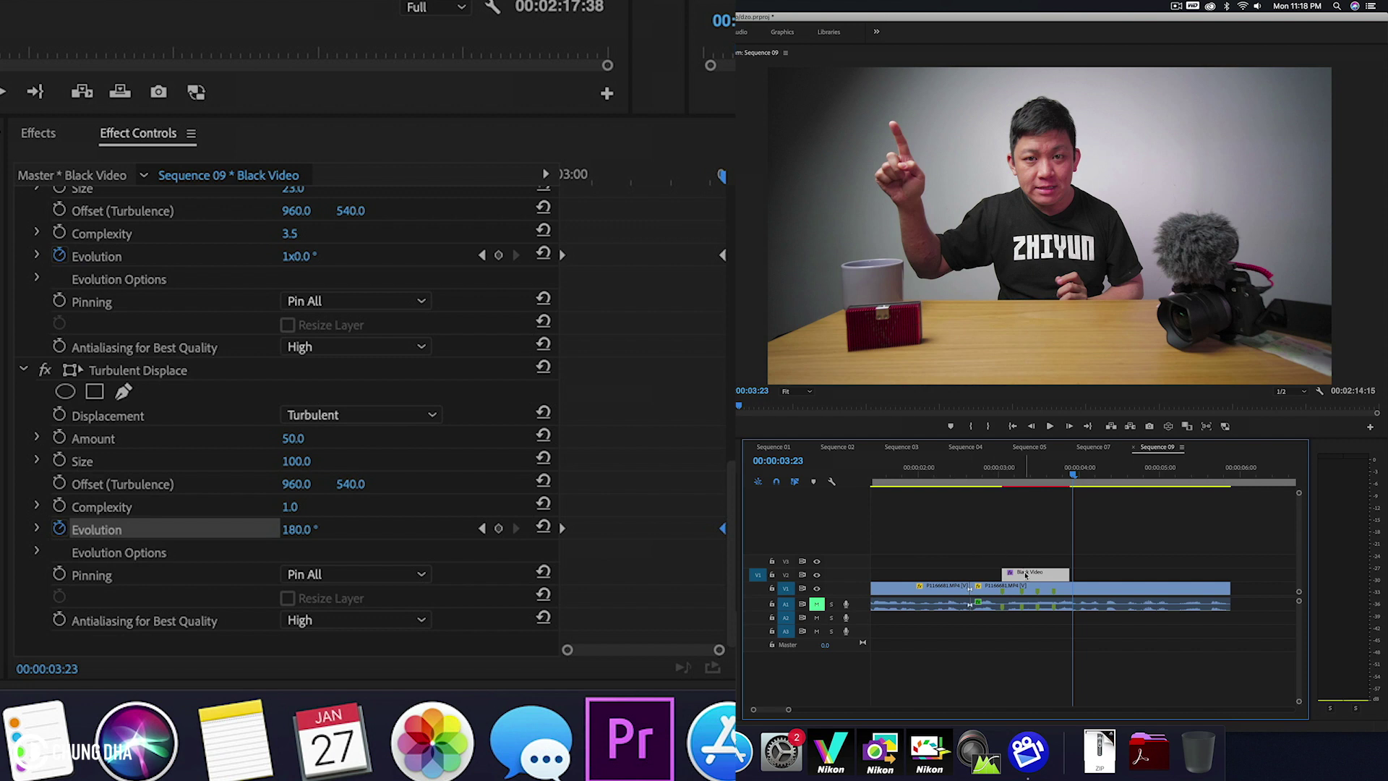
left_click_drag(1026, 575, 1024, 554)
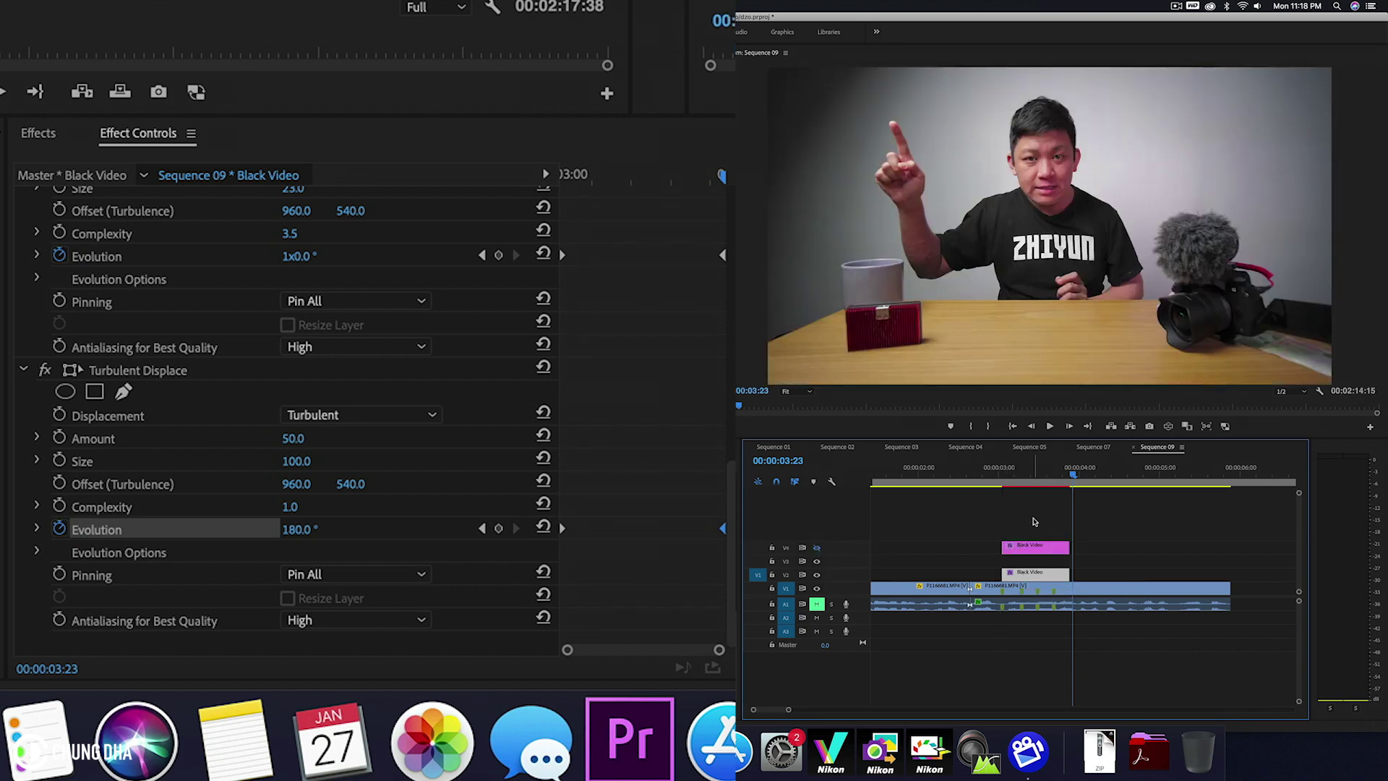
- Set the lightning clip's Opacity blend mode to Screen
left_click(1048, 469)
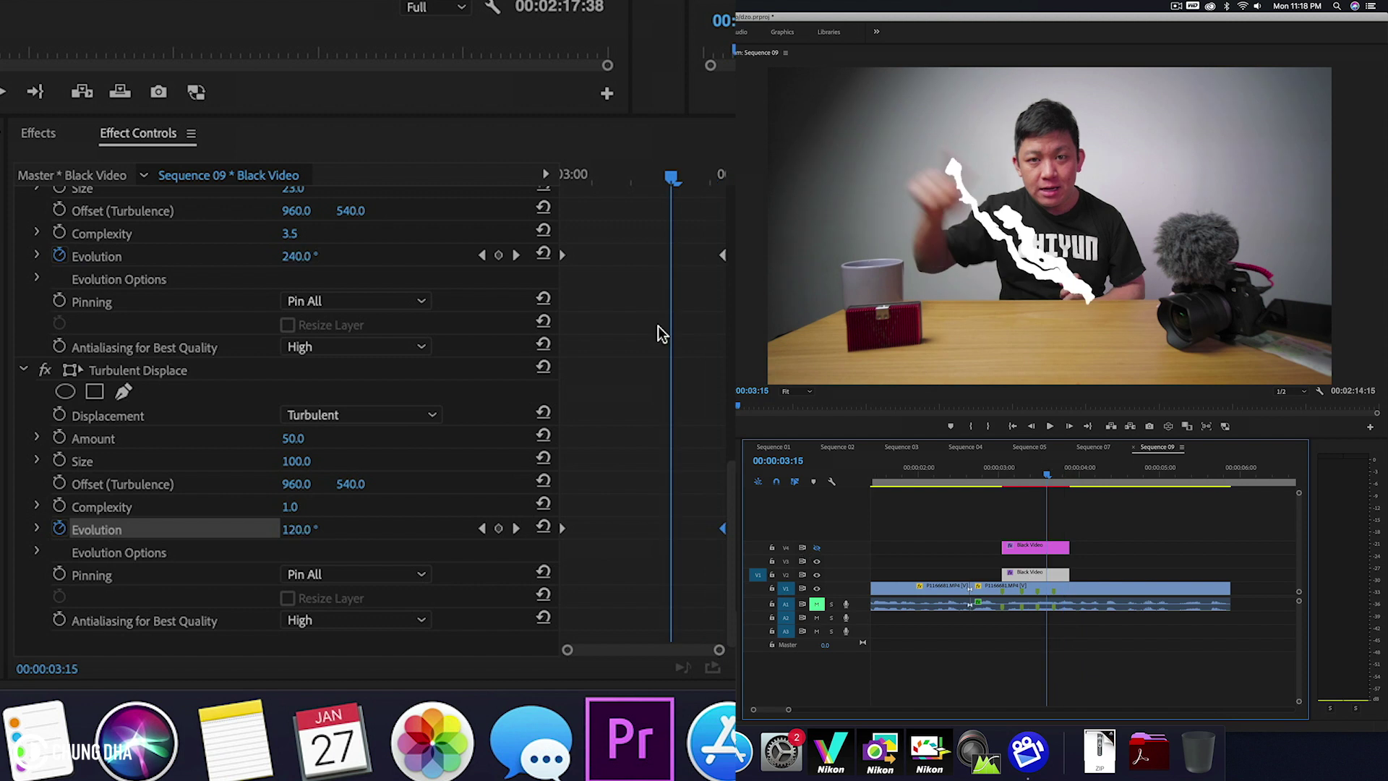
scroll(650, 272, "up", 10)
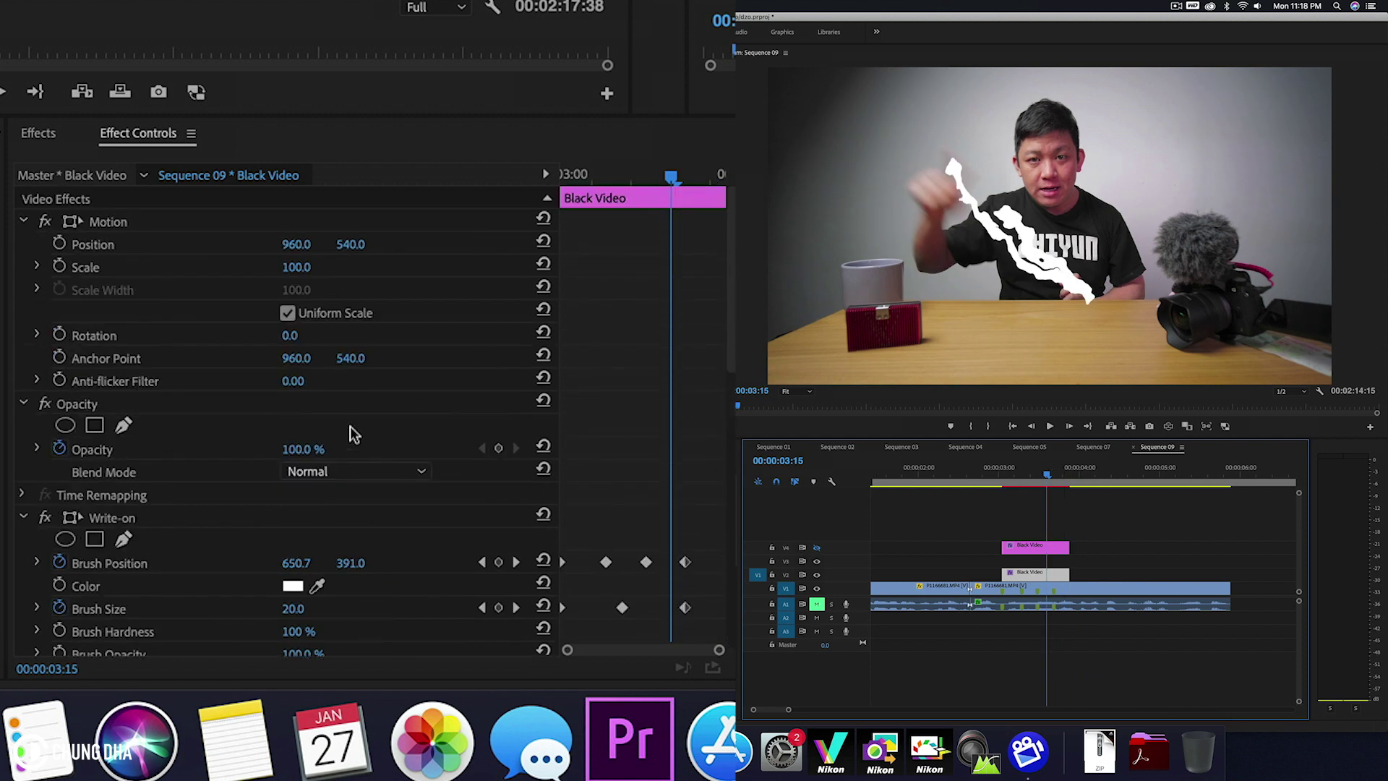
left_click(315, 472)
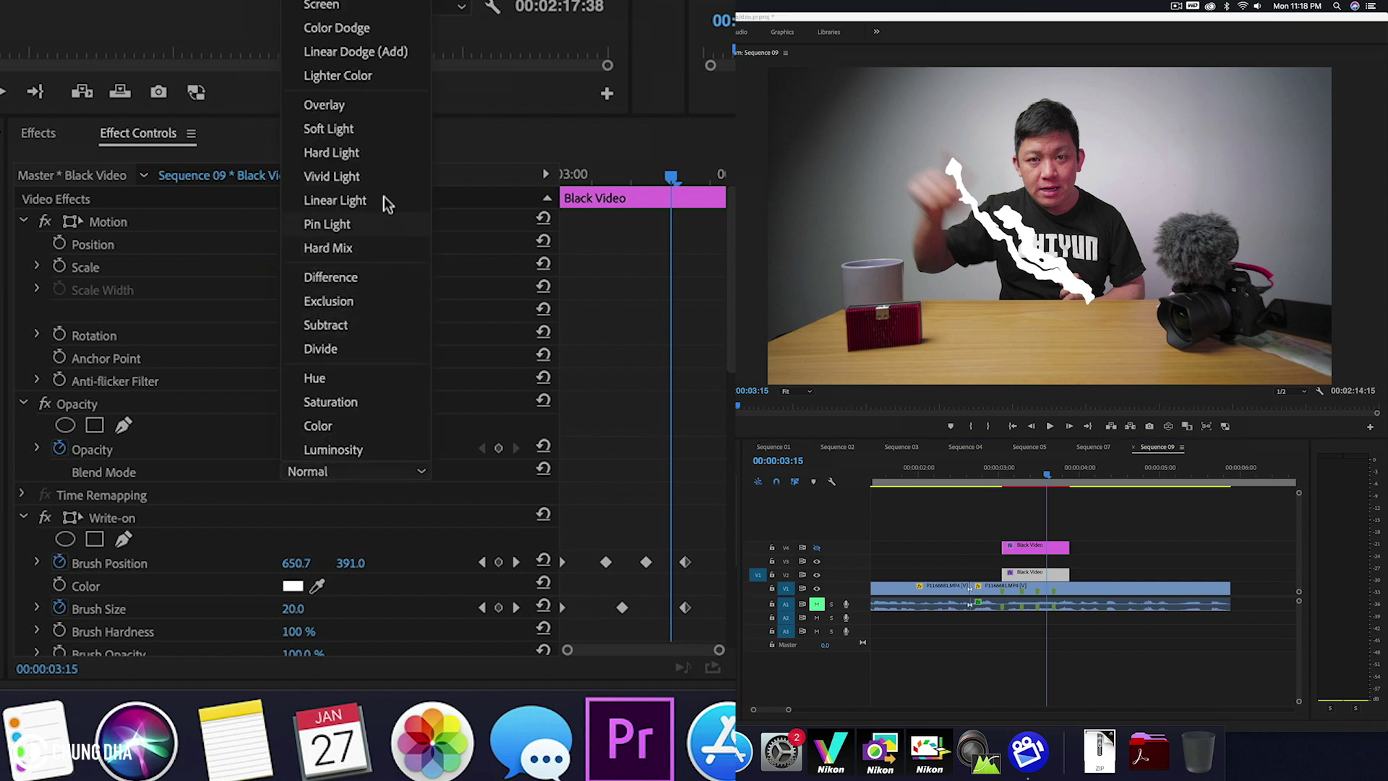
left_click(366, 6)
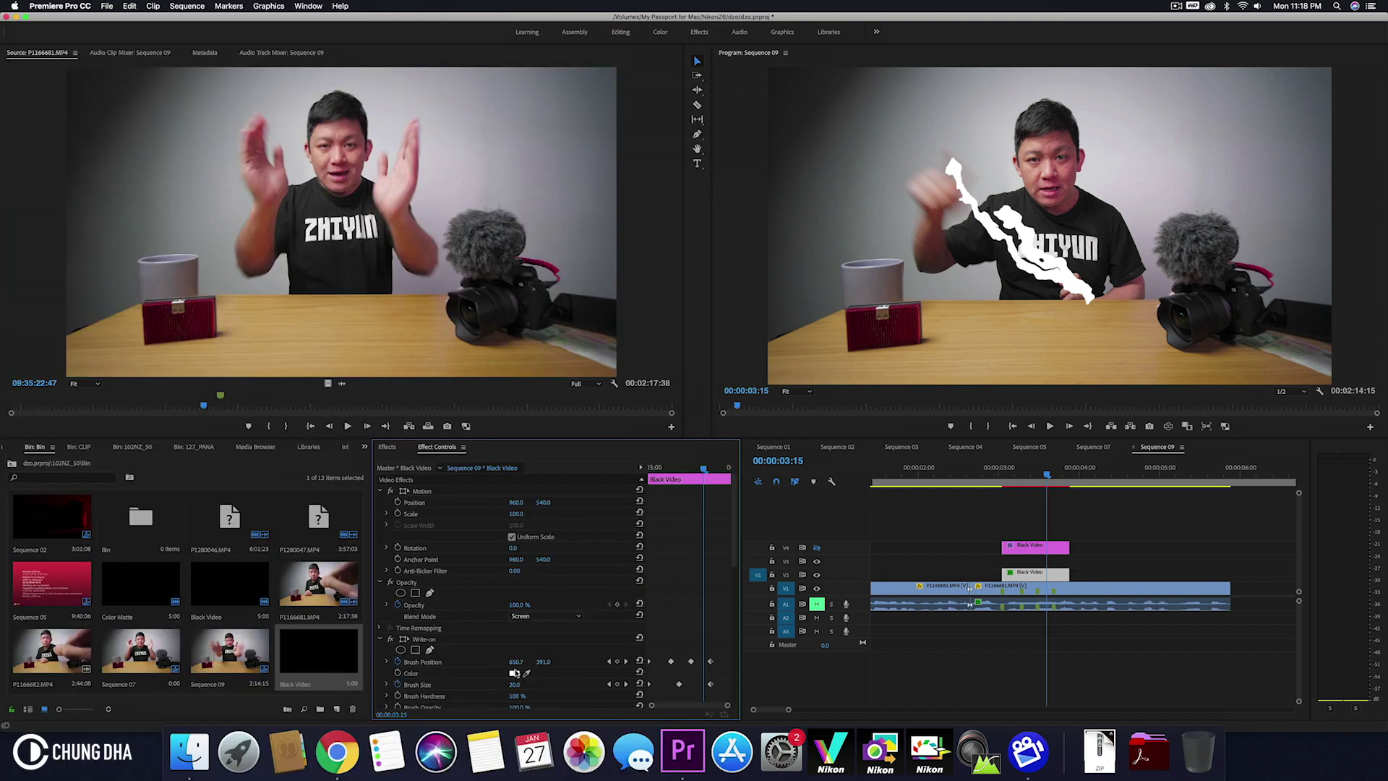
- Change the Write-on stroke colour to light blue 27BCFF
left_click(514, 673)
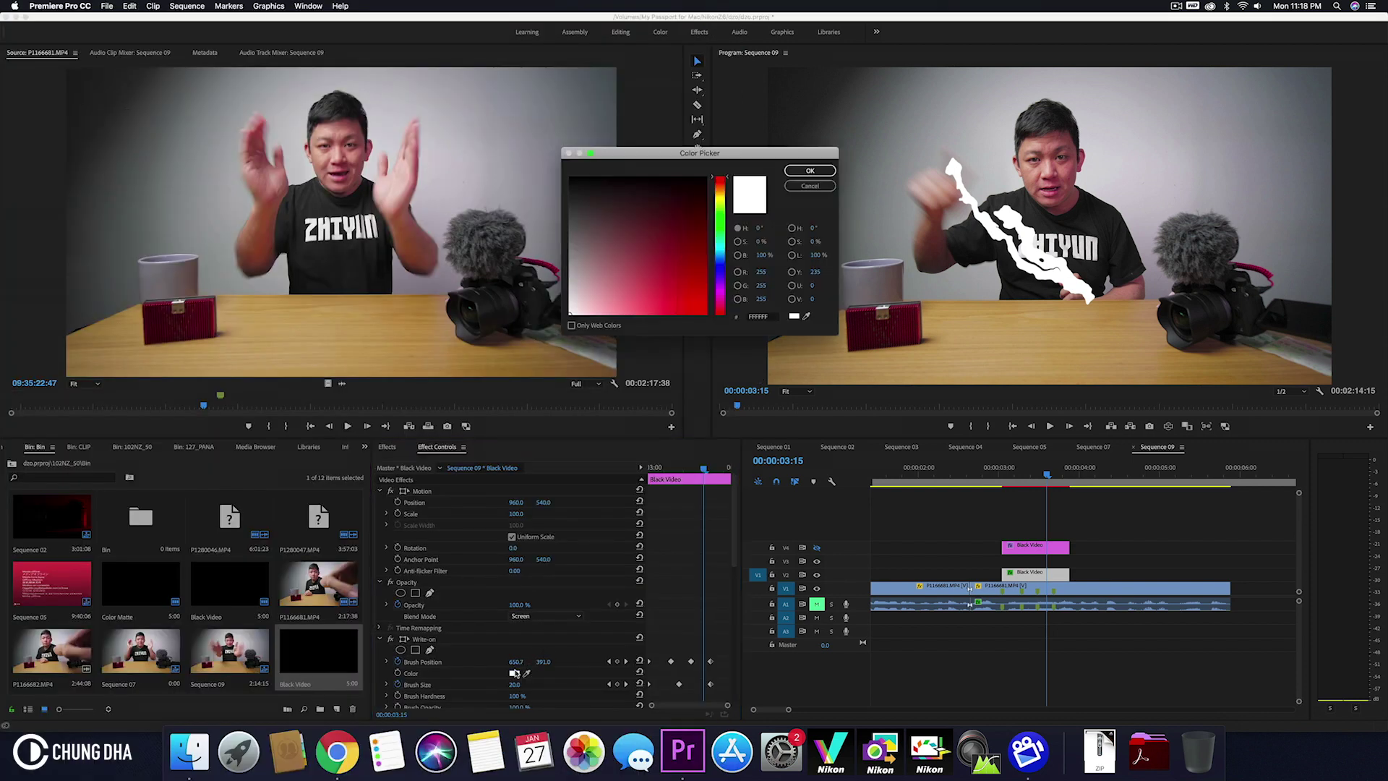
left_click_drag(718, 262, 720, 252)
left_click_drag(690, 286, 685, 319)
left_click(810, 171)
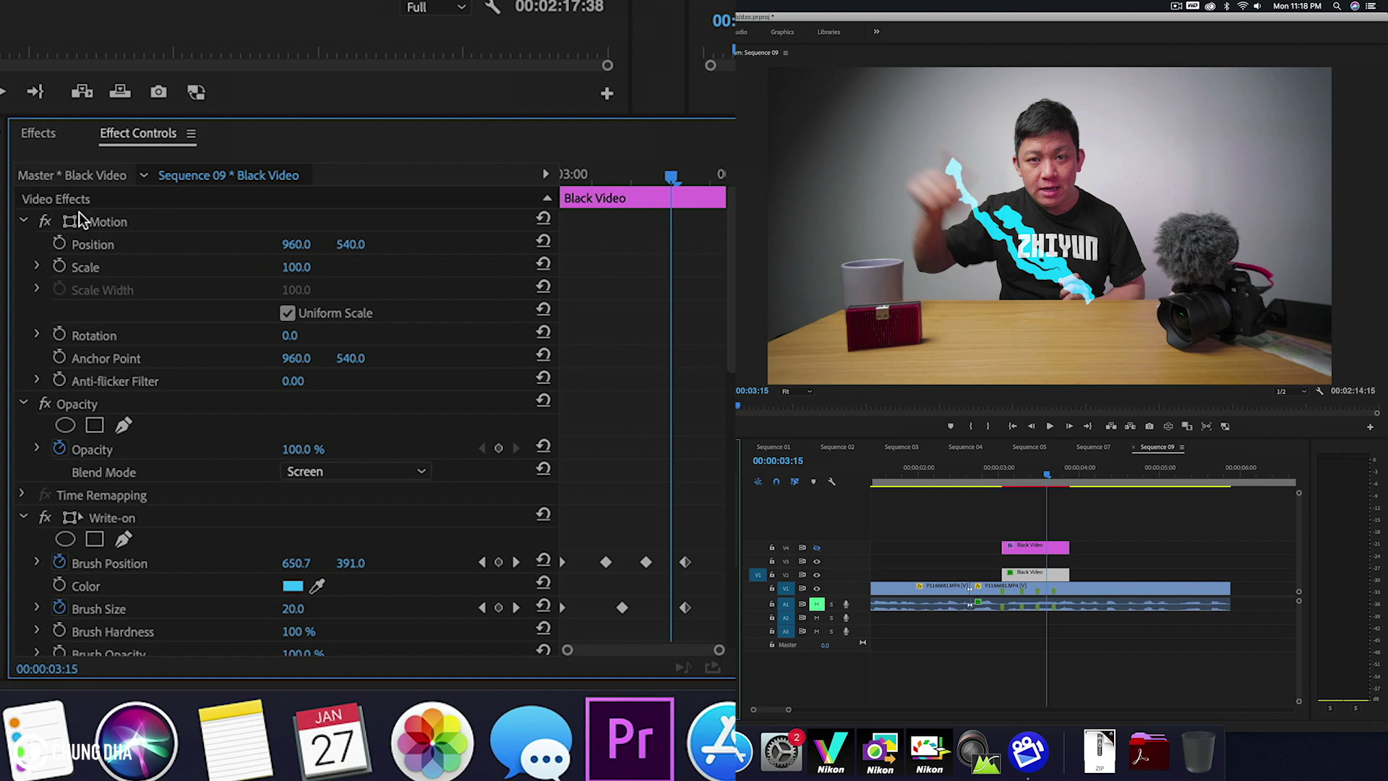
- Apply Gaussian Blur to the Black Video lightning clip and raise its Blurriness to 141
left_click(43, 133)
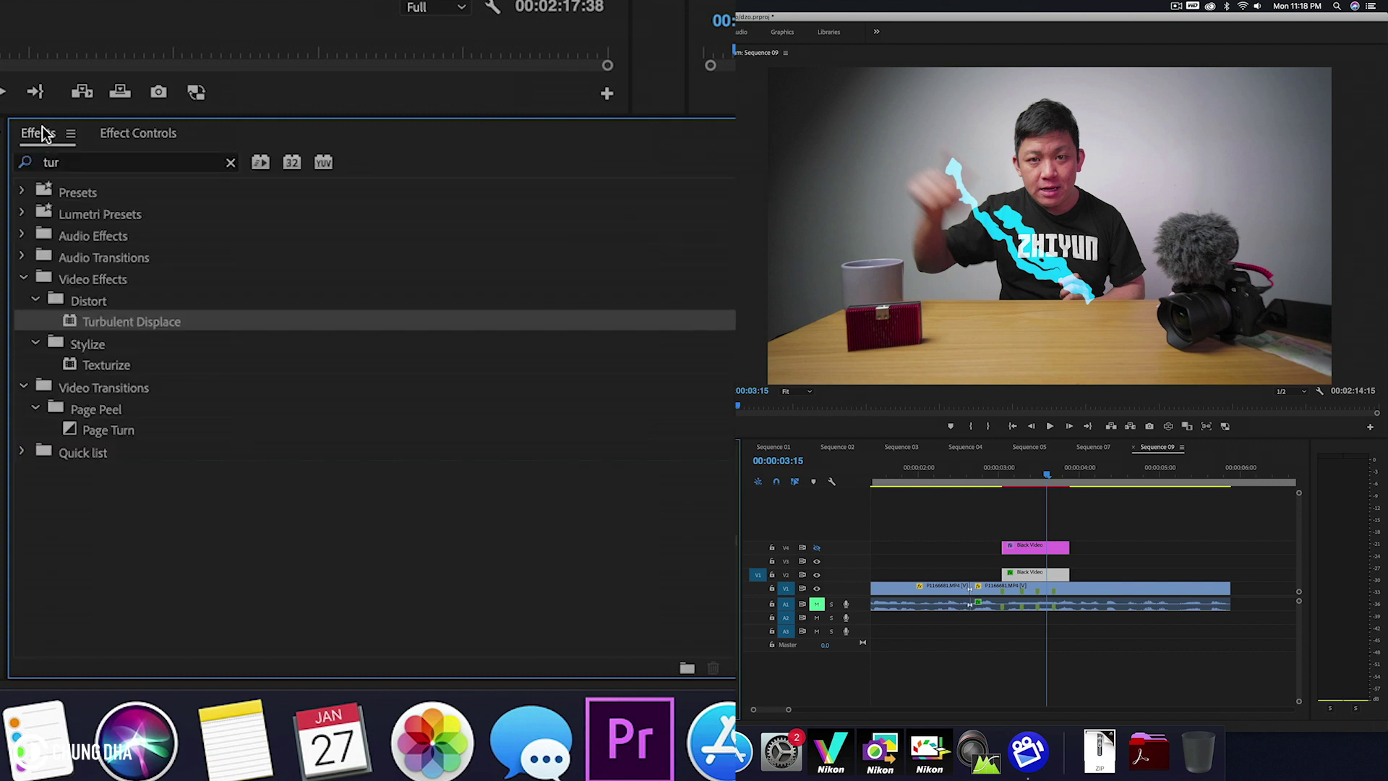
left_click(138, 165)
type("gaus")
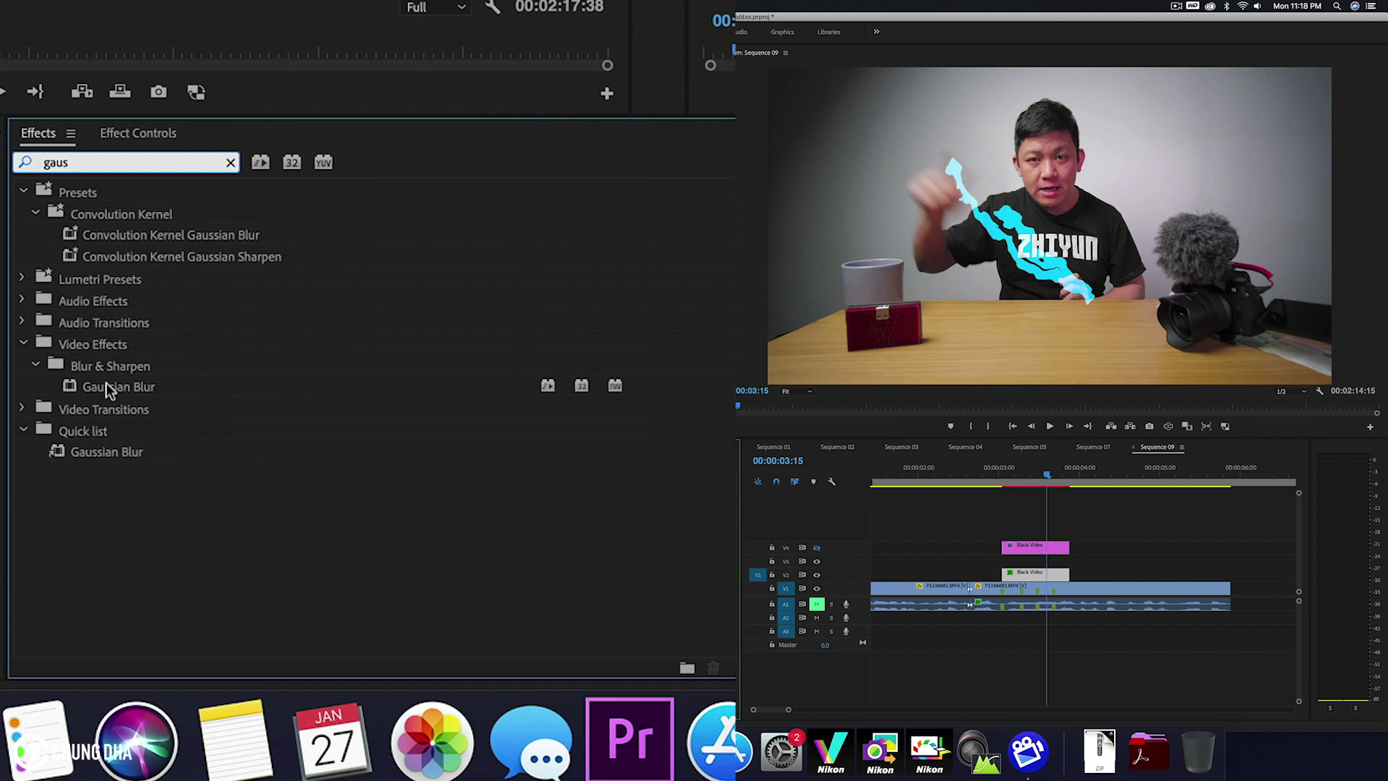
left_click_drag(107, 386, 1030, 573)
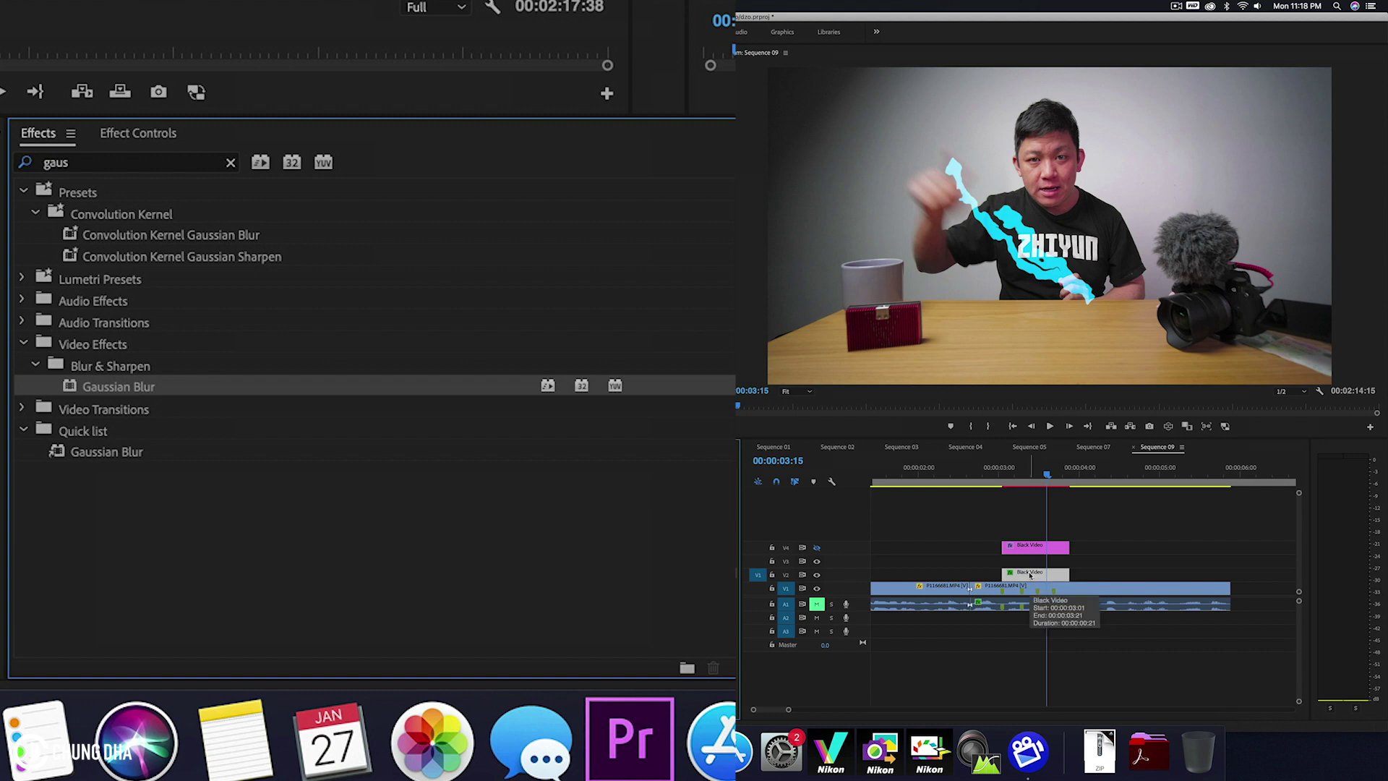
left_click(123, 135)
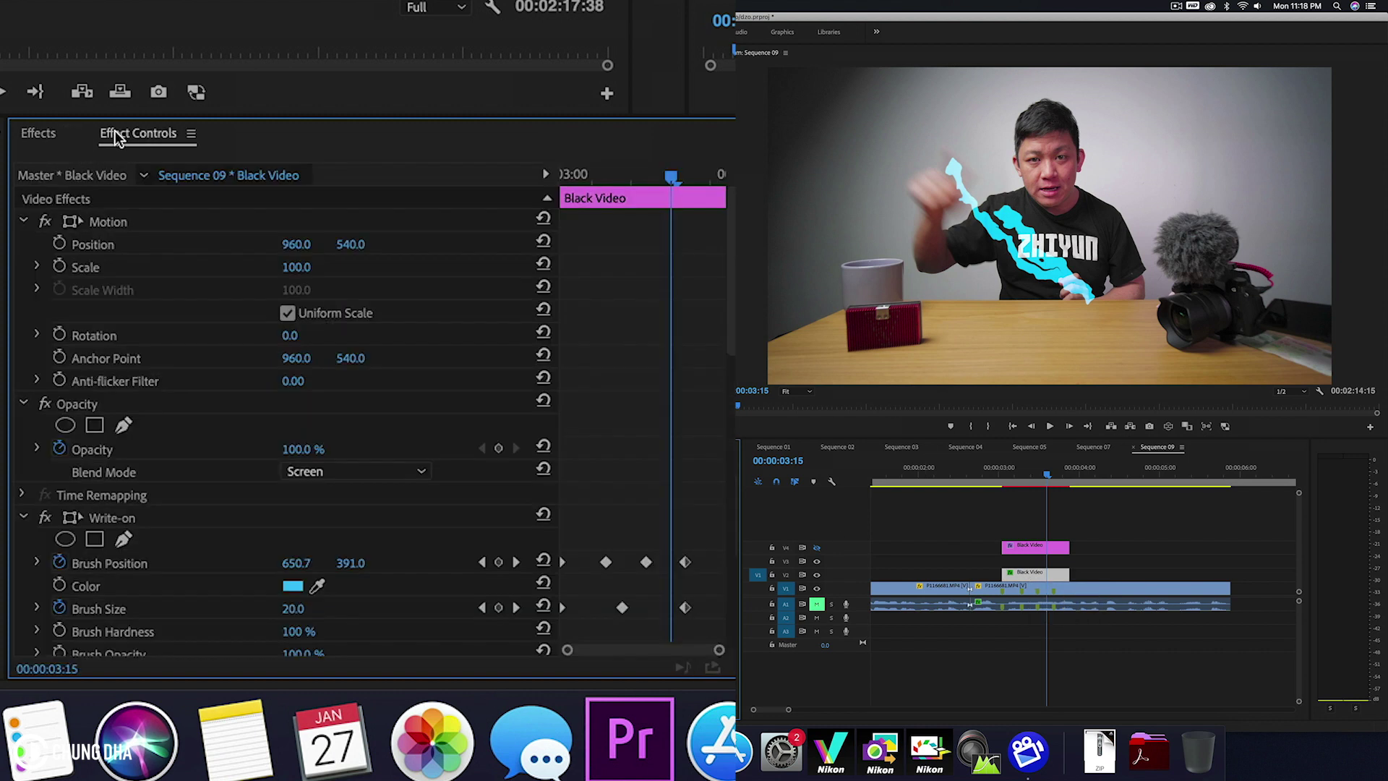
scroll(678, 394, "down", 10)
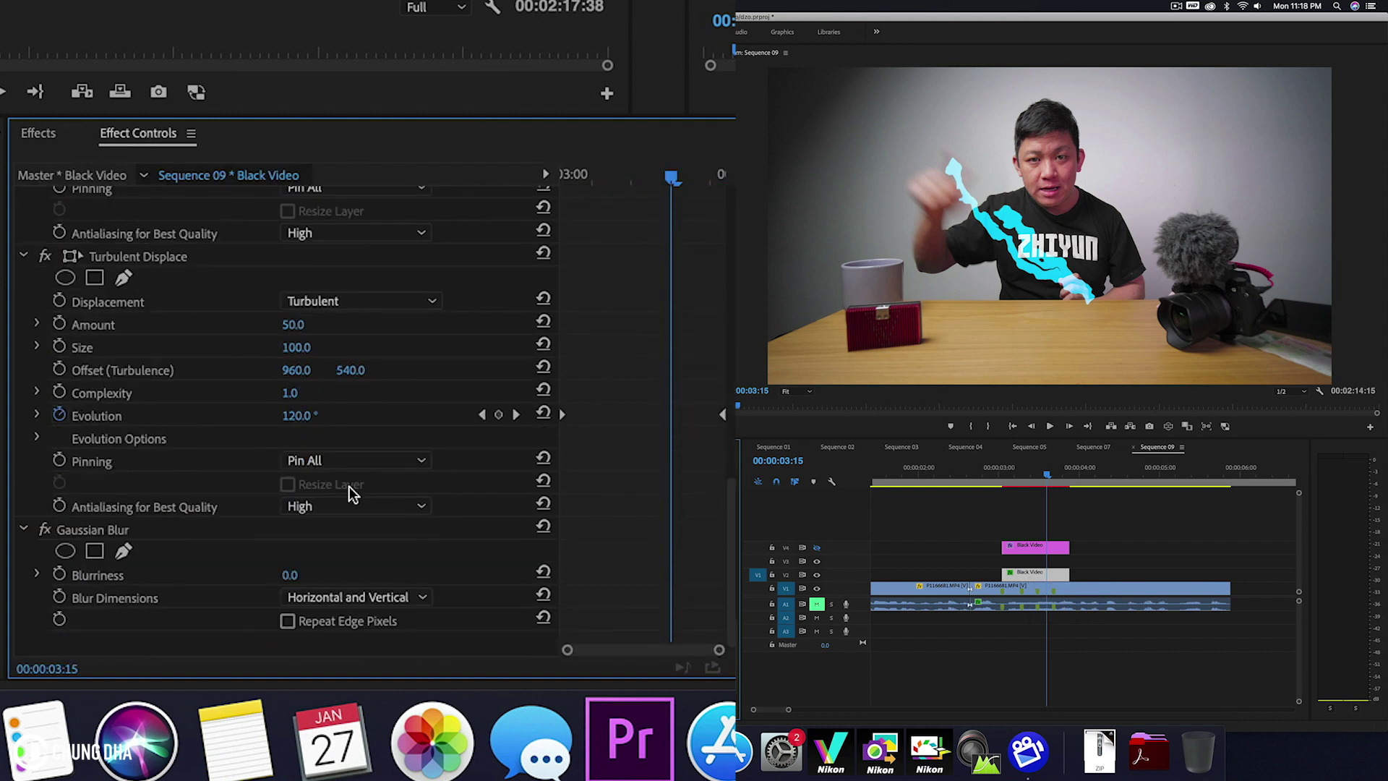
left_click_drag(289, 575, 375, 574)
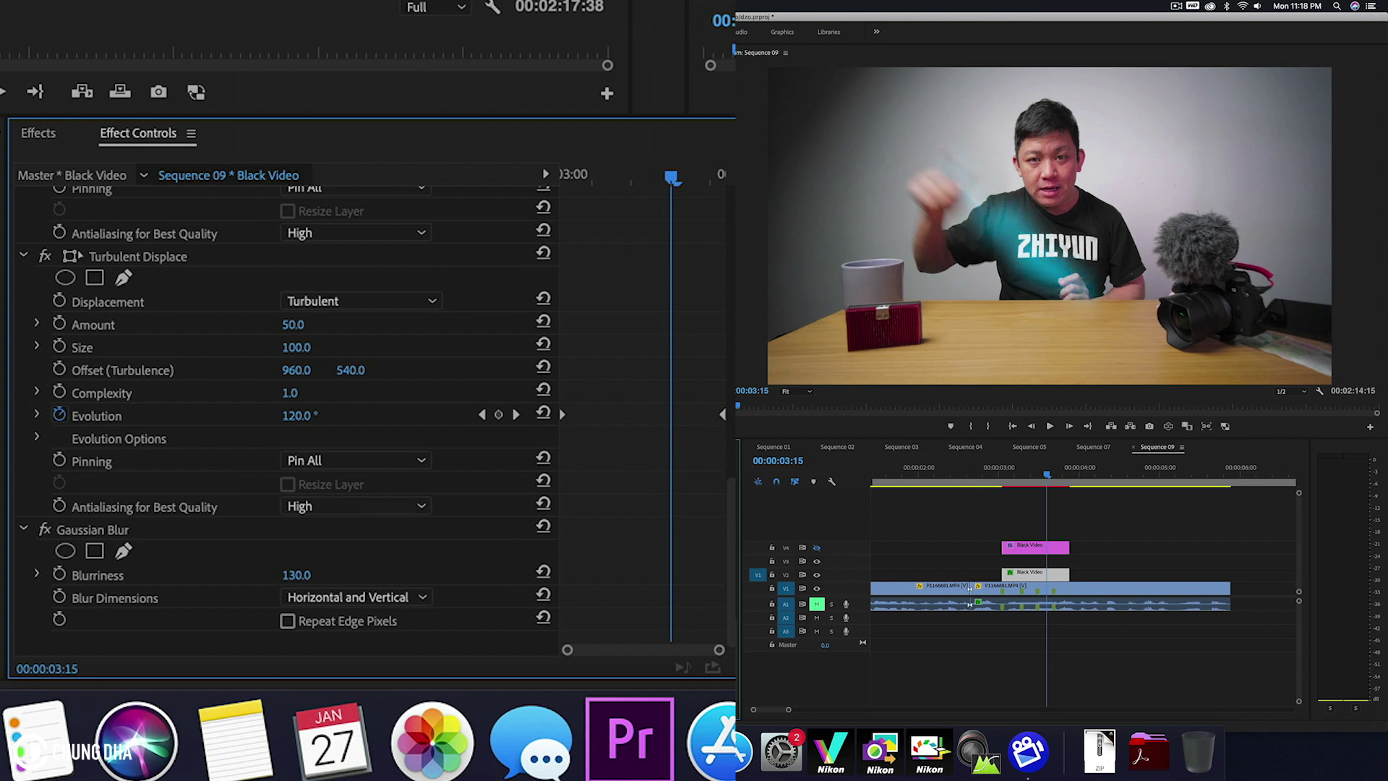
- Make the V4 lightning layer visible and scrub from 2:23 to 3:13 to preview the glow
left_click(817, 548)
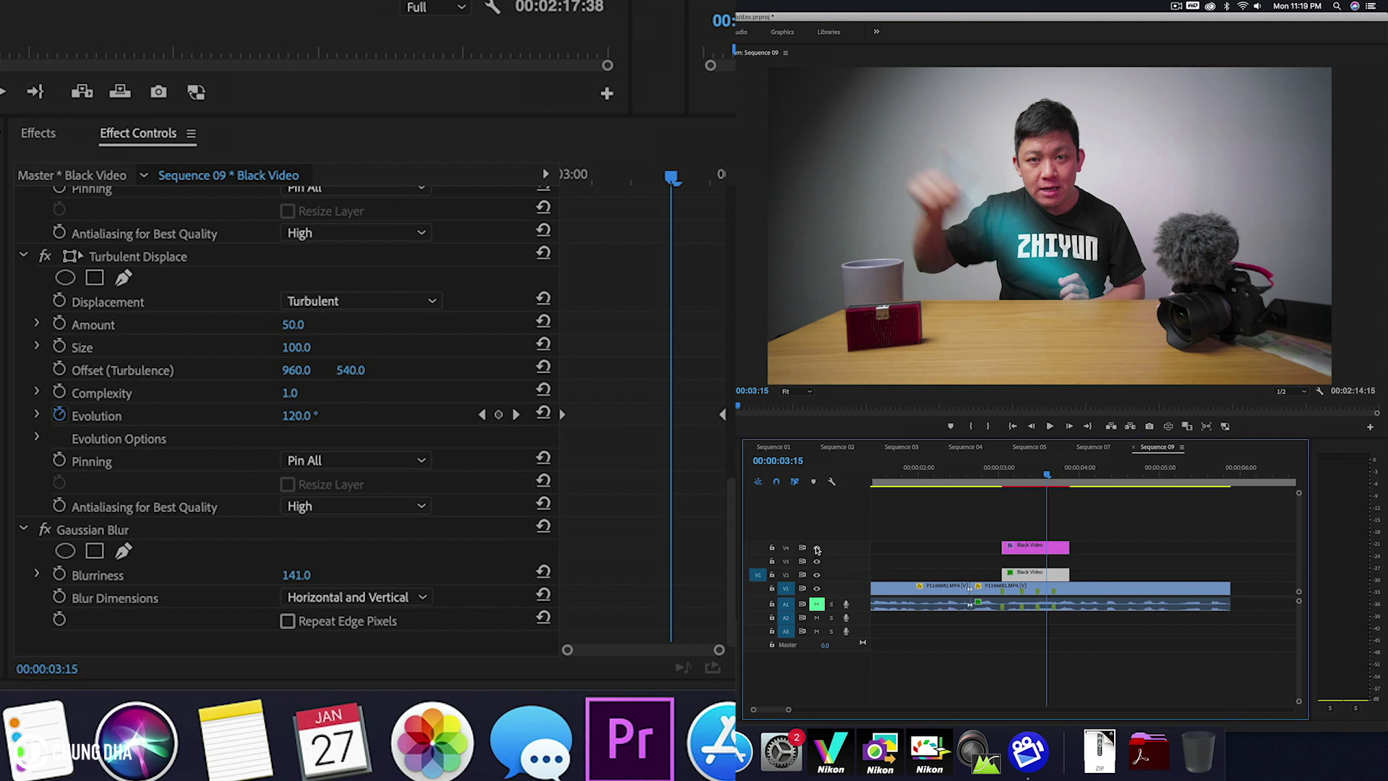
left_click(993, 472)
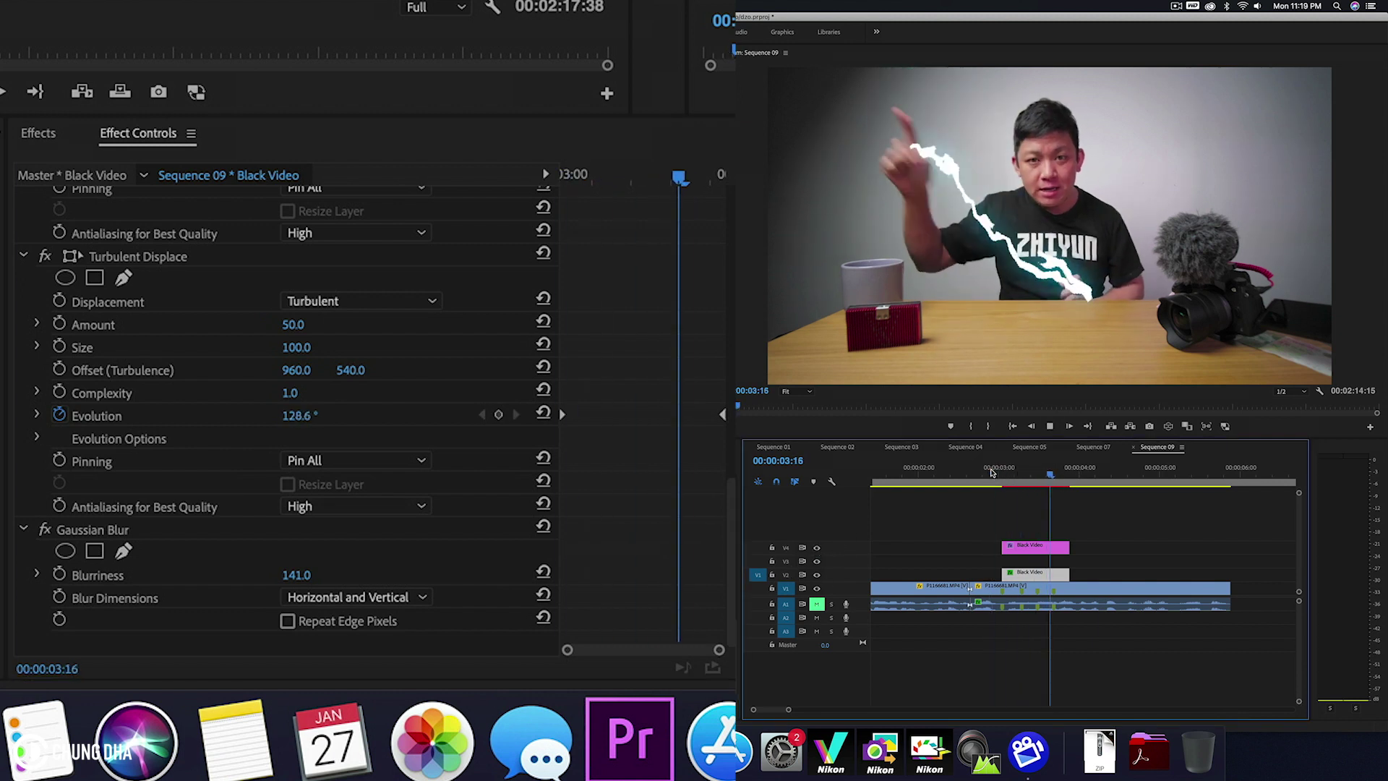
left_click(995, 471)
left_click_drag(998, 472, 1039, 475)
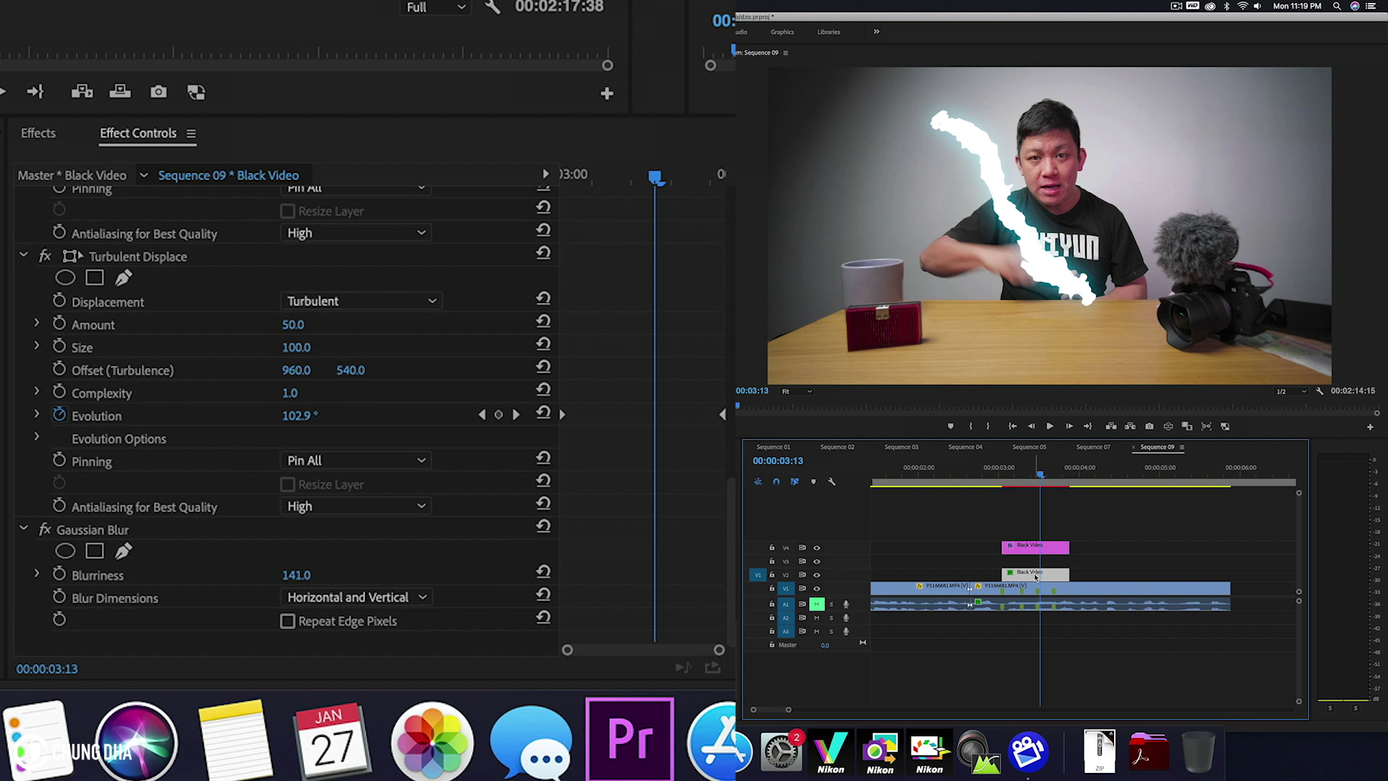
- Alt-drag a copy of the Black Video clip onto the track above, then replay the lightning section three times
left_click_drag(1036, 575, 1038, 563)
left_click(978, 460)
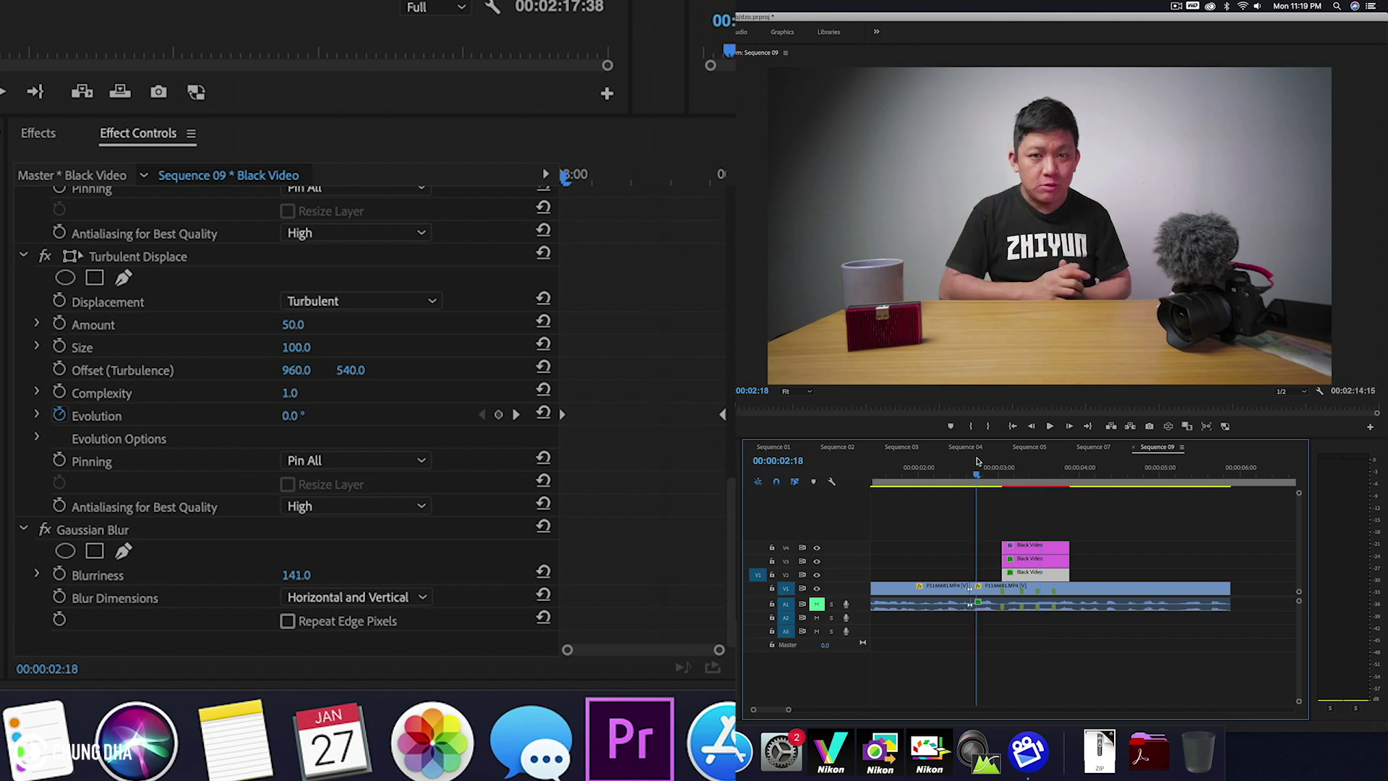
key("space")
left_click(977, 459)
key("space")
left_click(978, 460)
key("space")
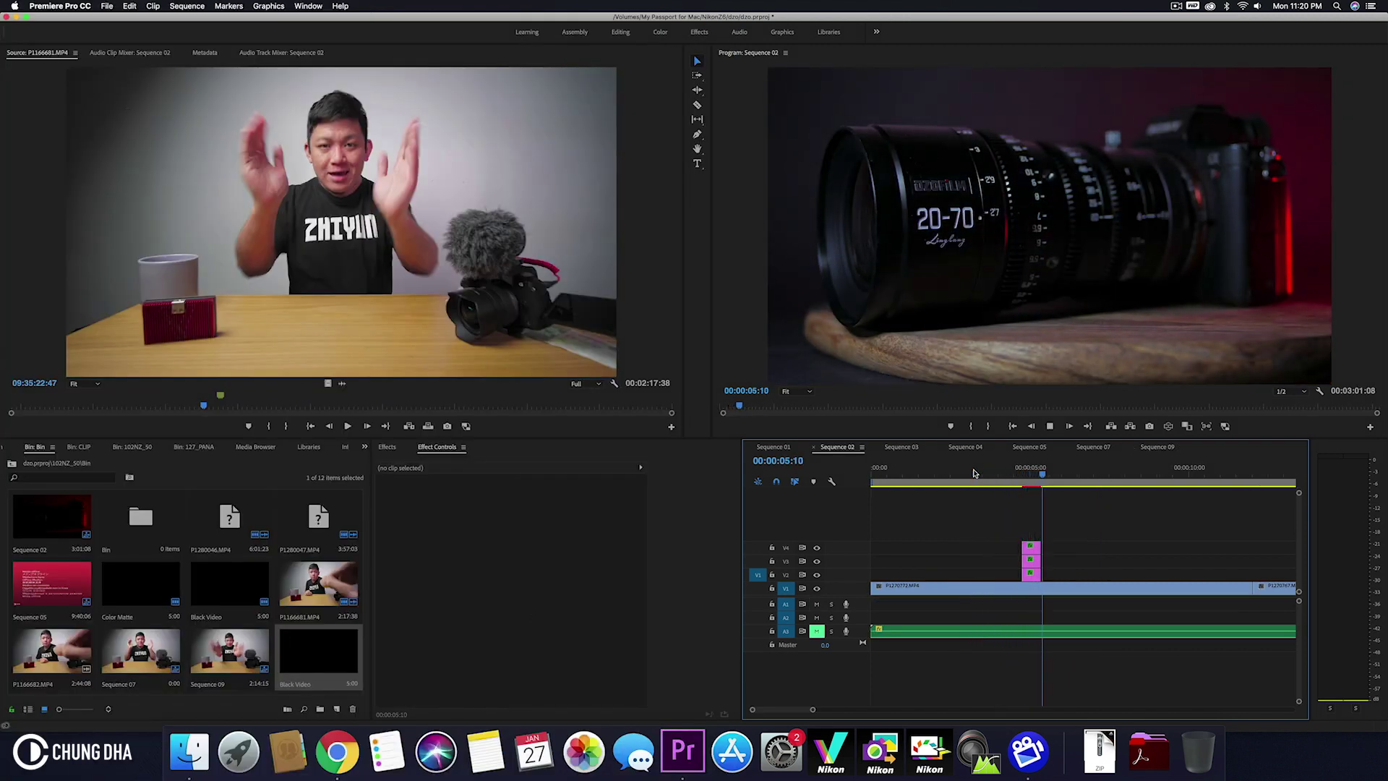
- Stop playback of Sequence 02 on the close-up camera-lens shot
key("space")
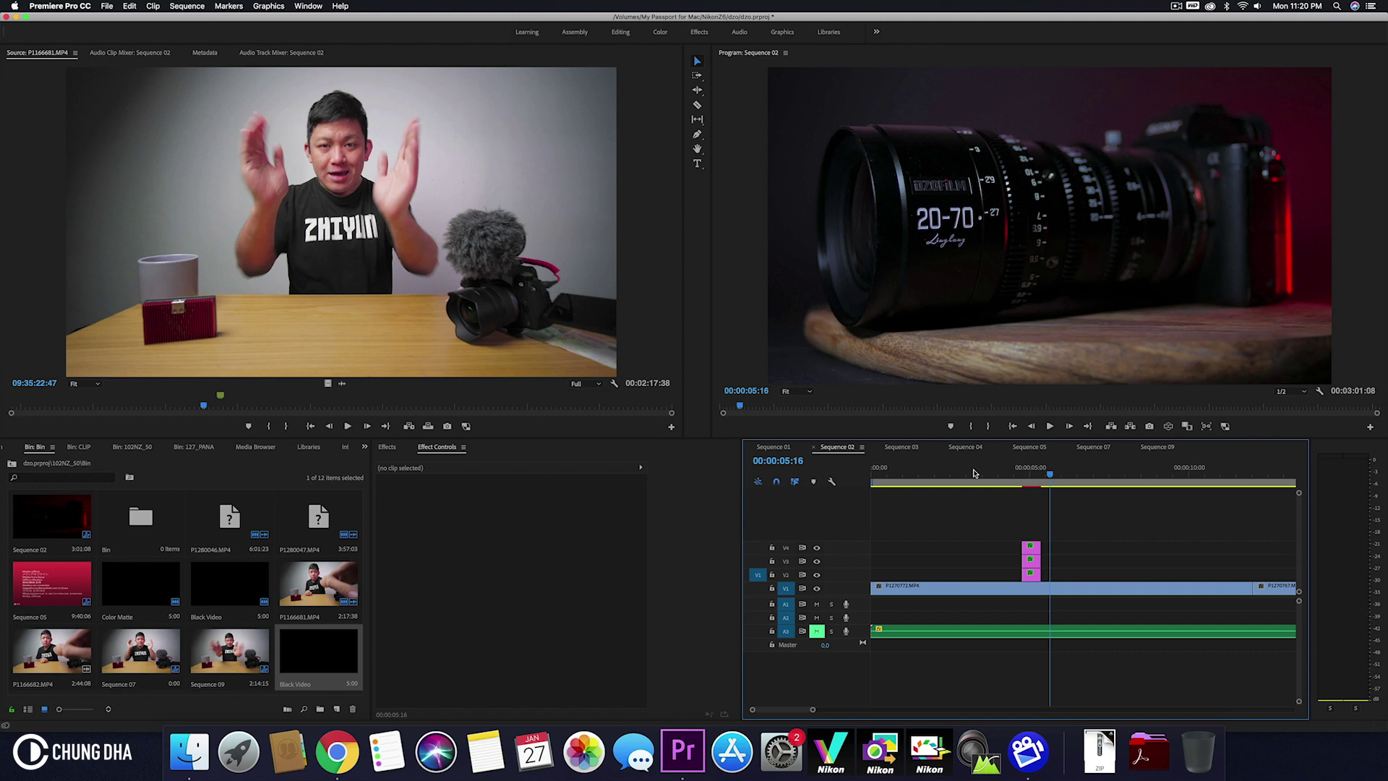